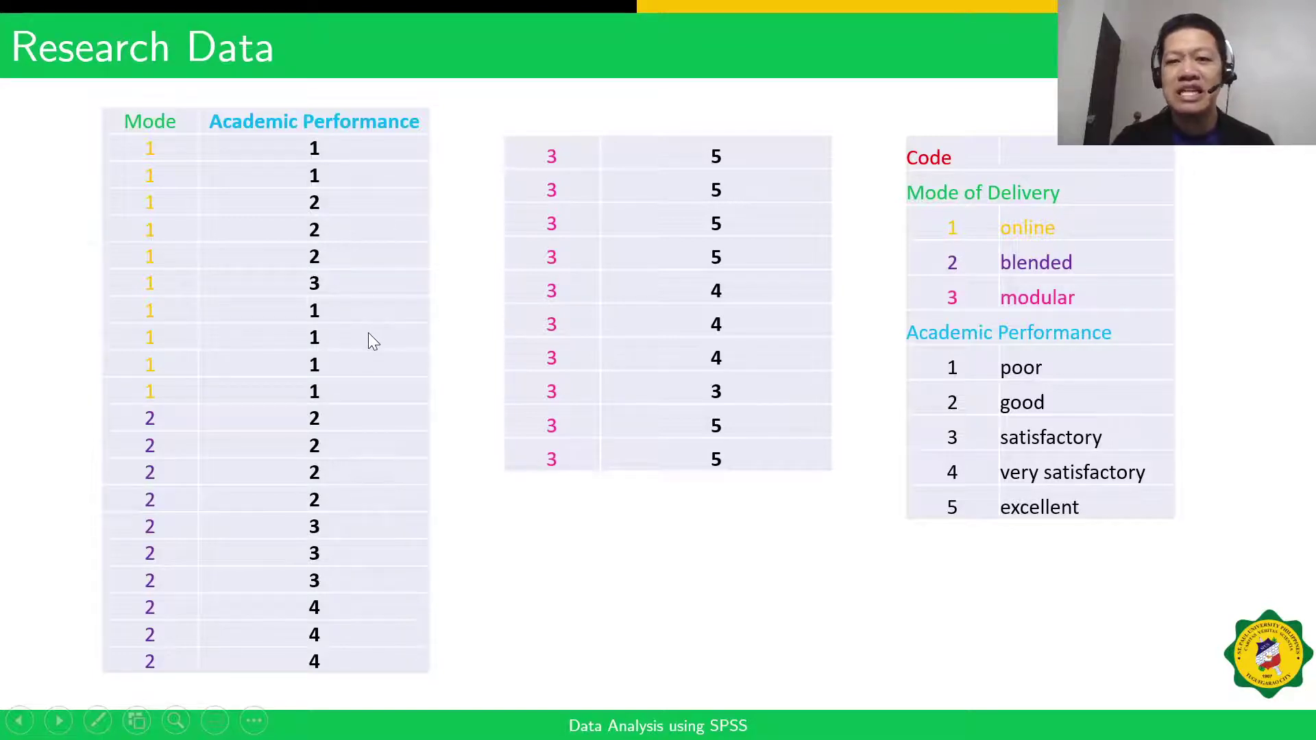
Step: Advance the slideshow to the SPSS Output slide and return to Normal view
left_click(1169, 424)
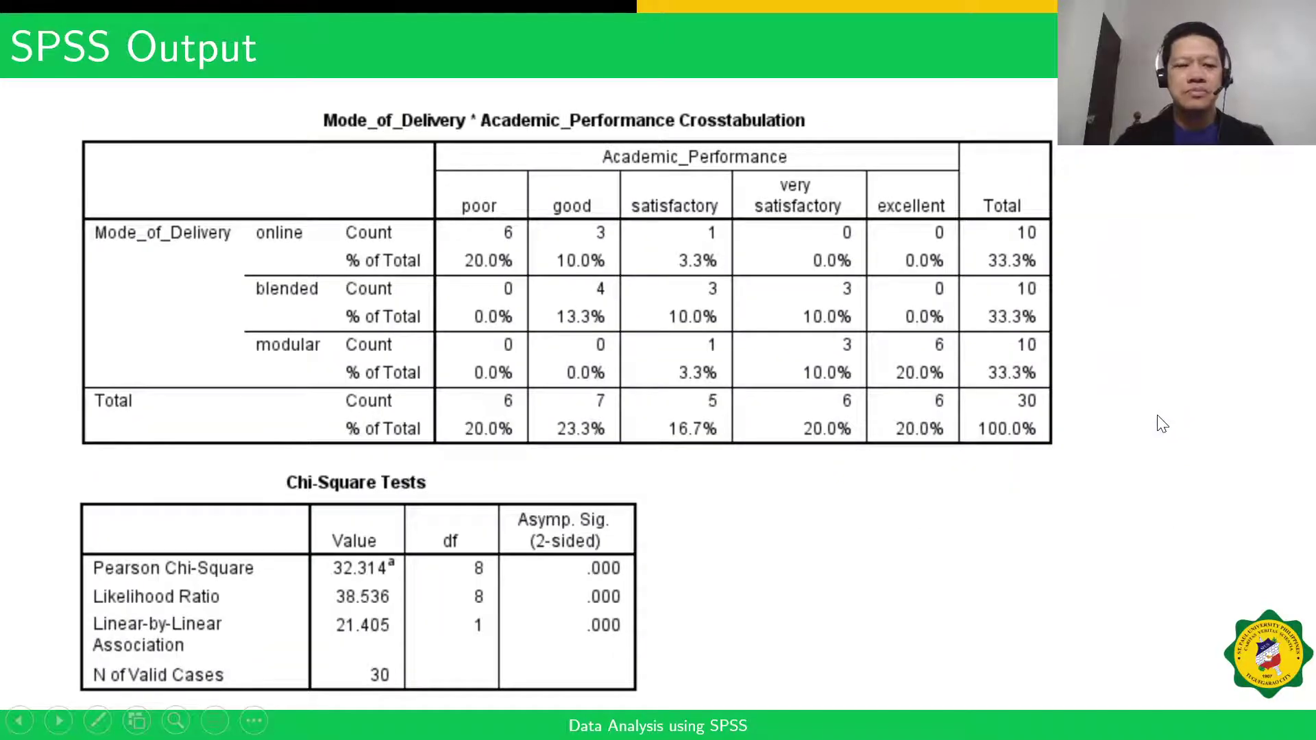
key("Escape")
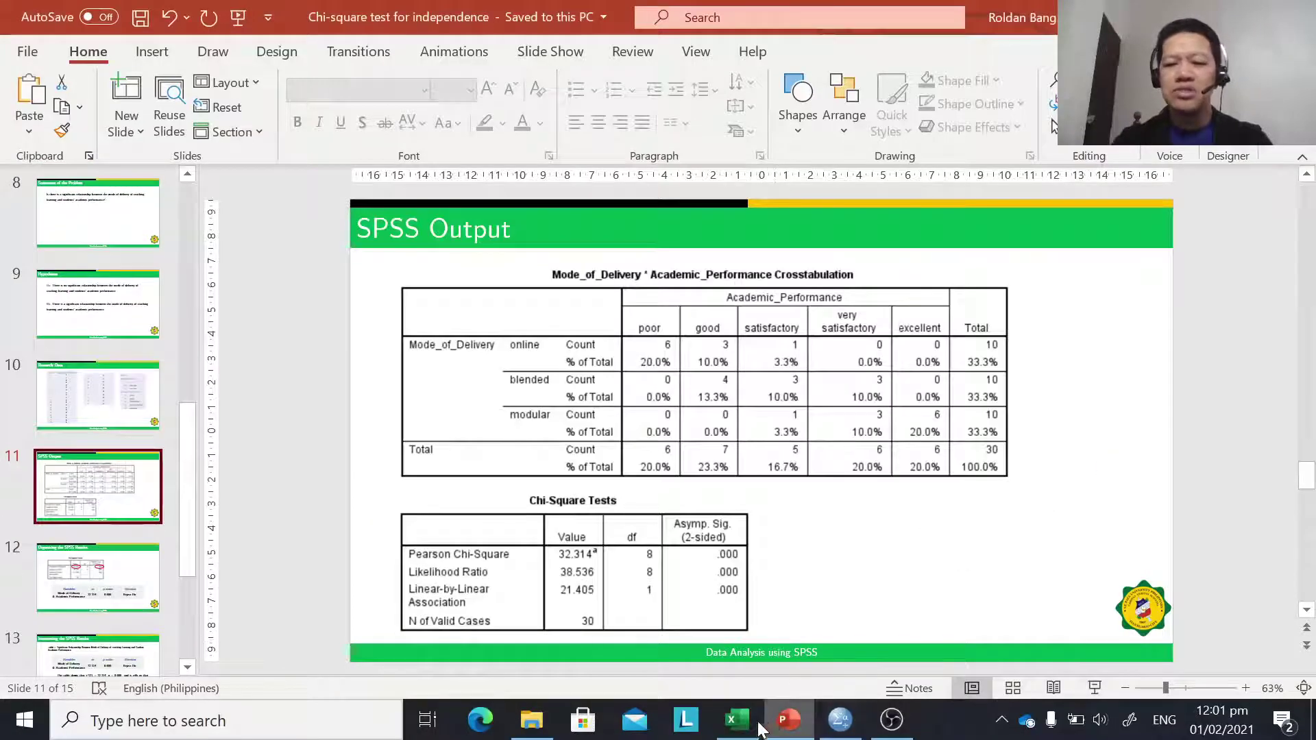
Step: Copy cells E2:F31 (Mode and Academic Performance) from the Excel sample workbook, then bring up SPSS
left_click(737, 720)
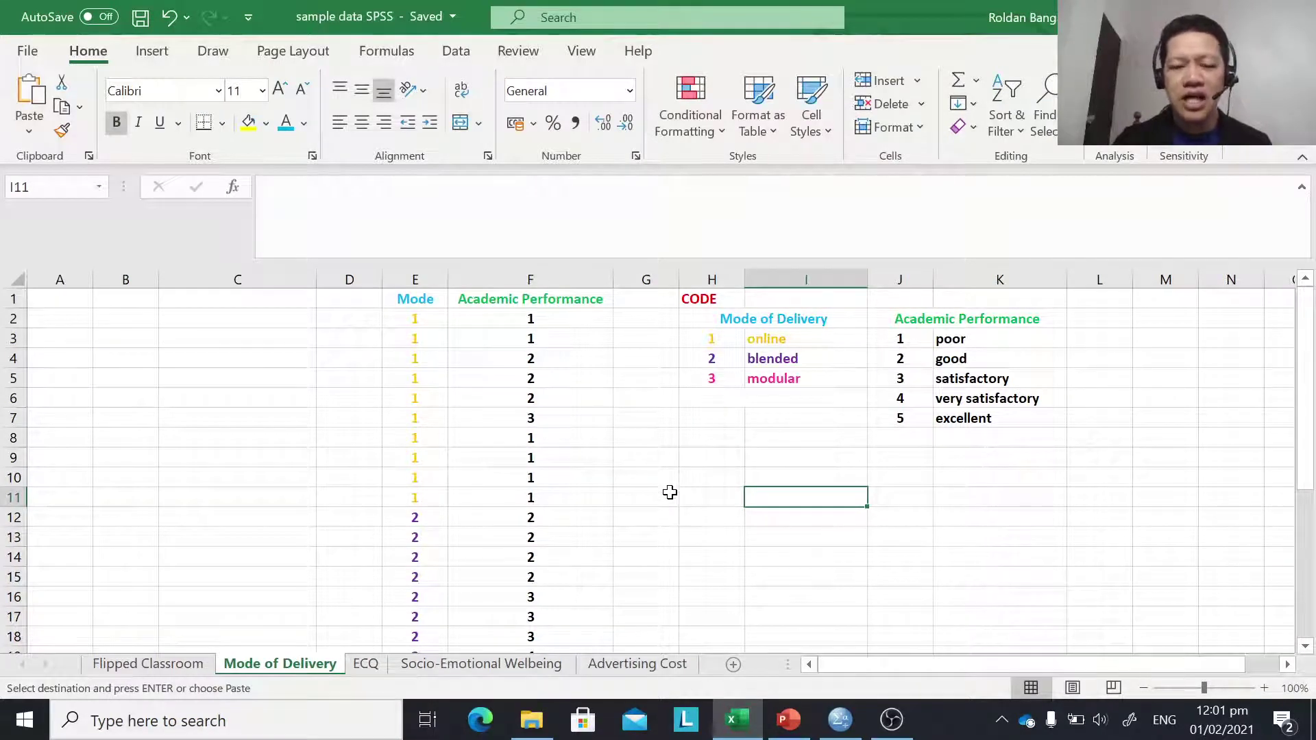
left_click(617, 424)
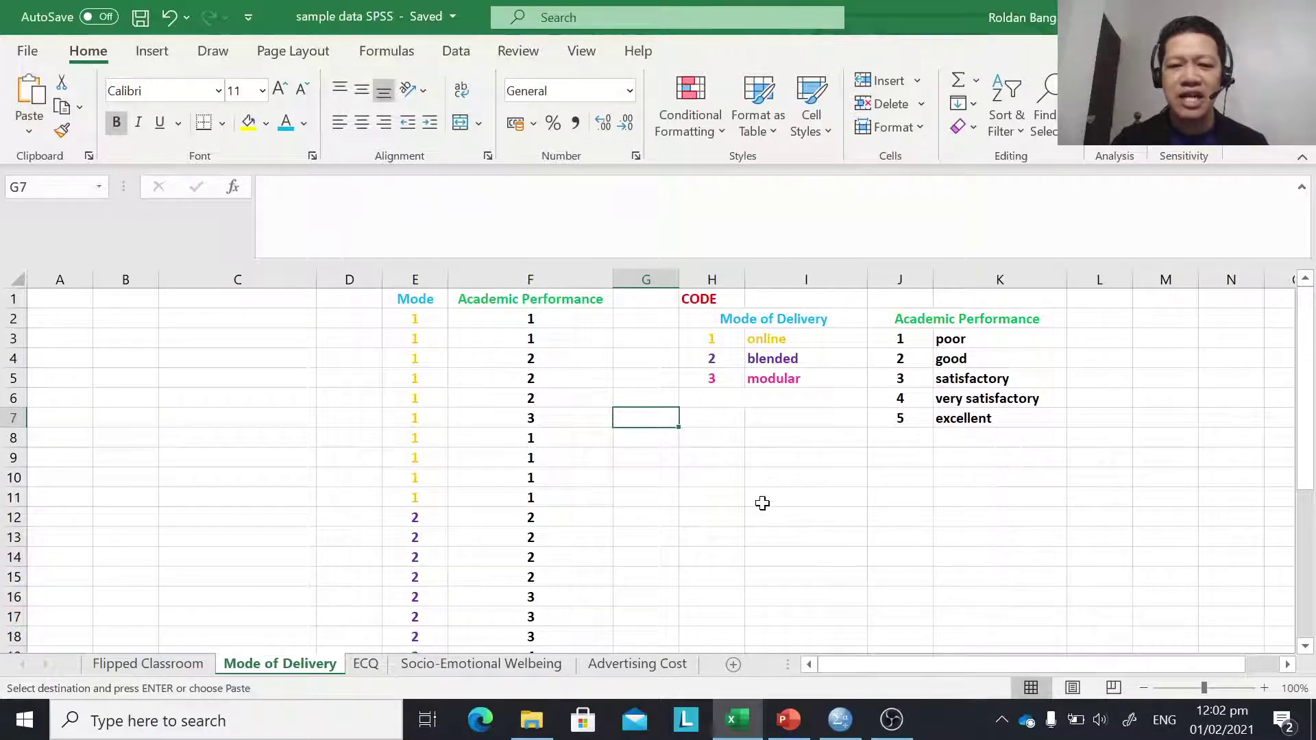
left_click(607, 370)
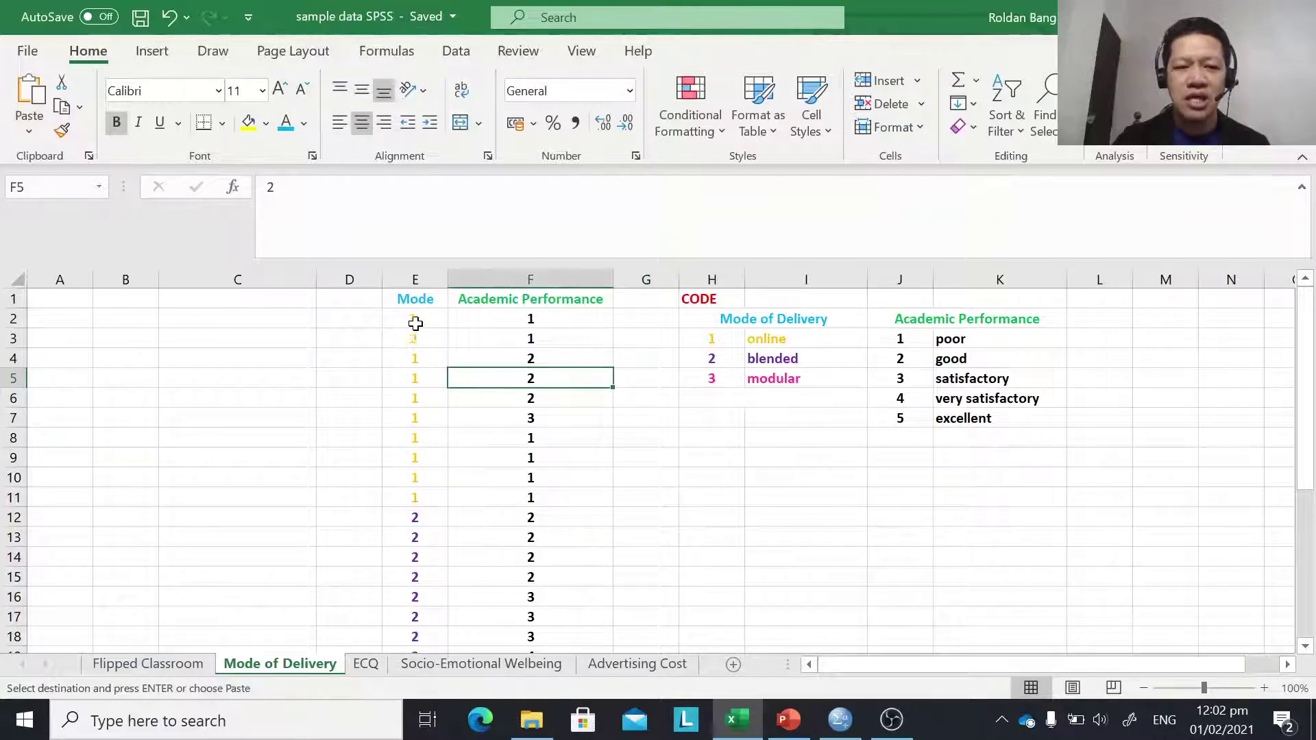
left_click(408, 321)
left_click_drag(408, 321, 552, 596)
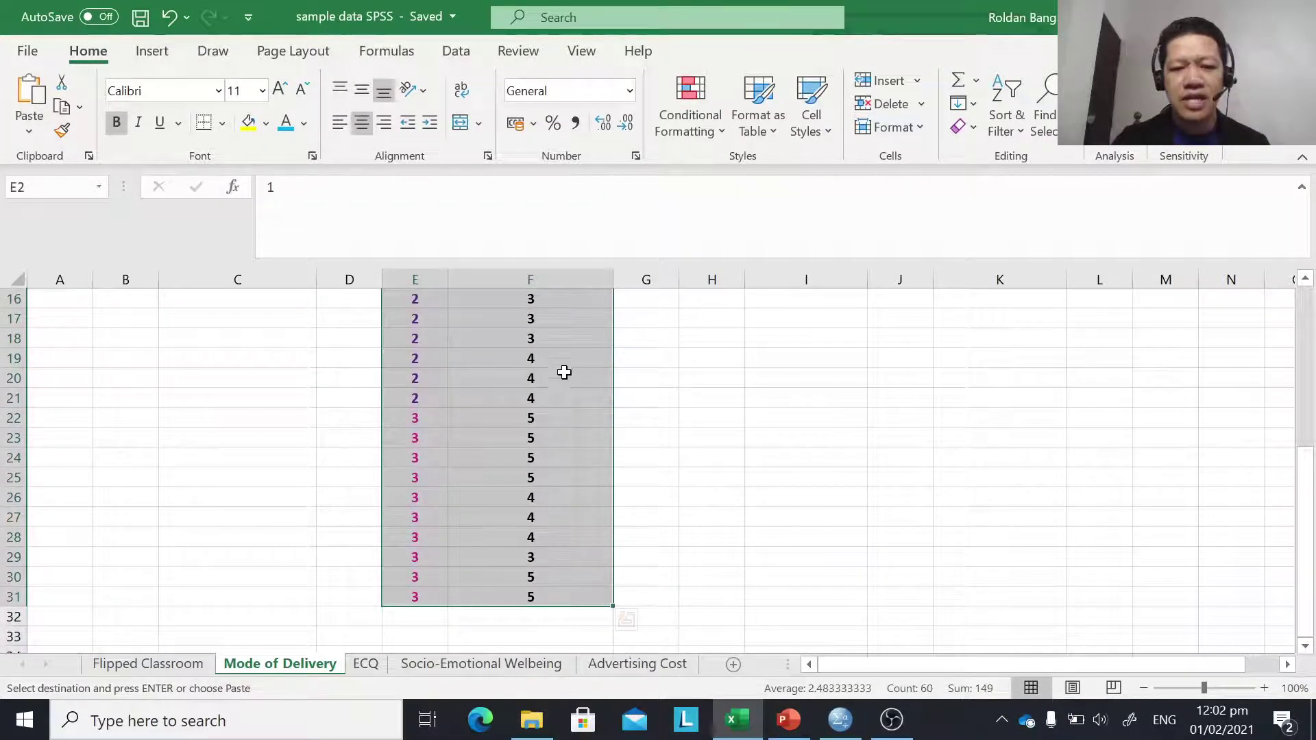
right_click(565, 372)
left_click(652, 155)
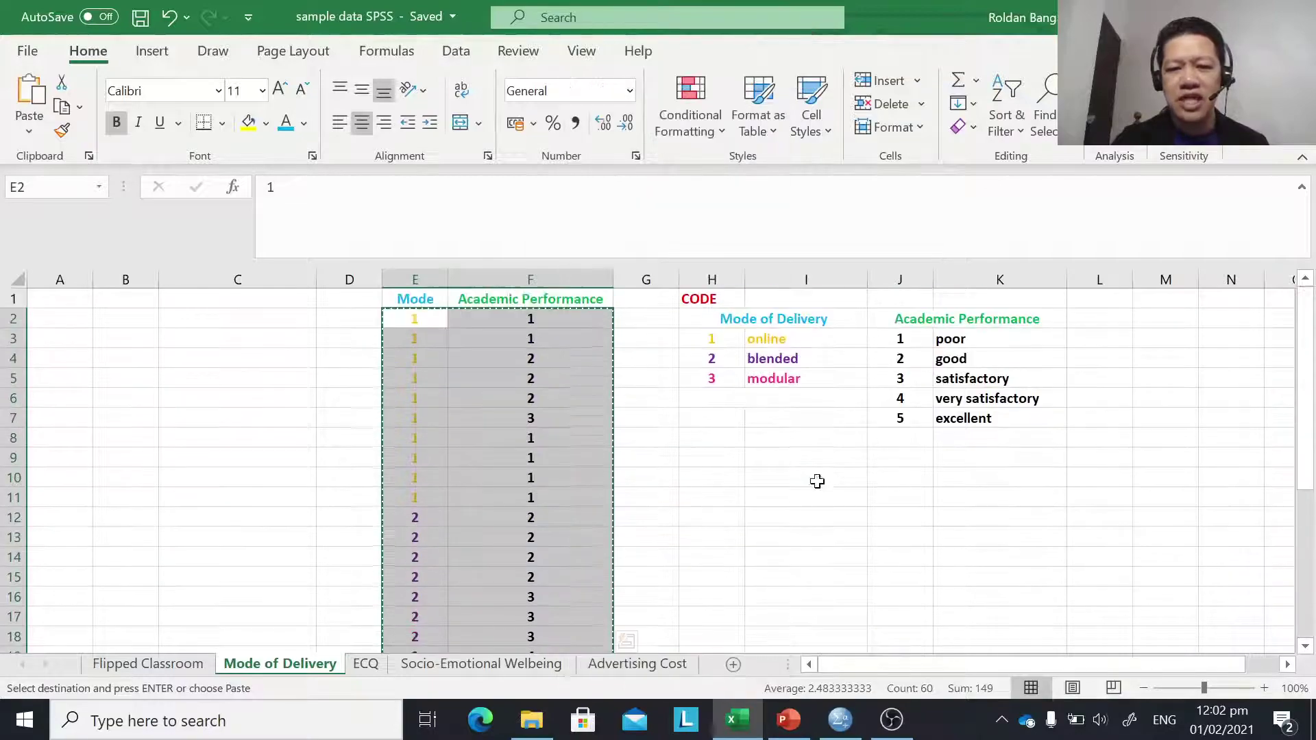
left_click(841, 719)
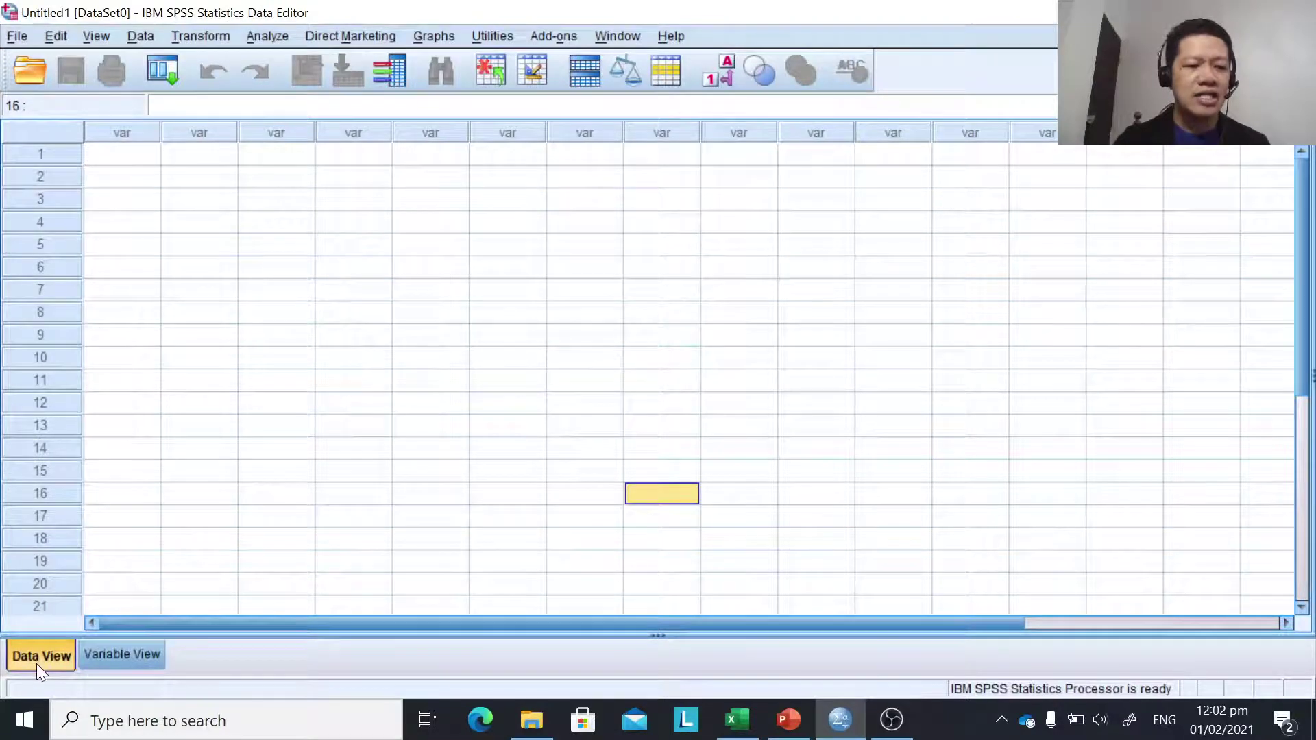
Step: Paste the copied values into the first cell of the empty Data View grid
left_click(95, 154)
right_click(94, 153)
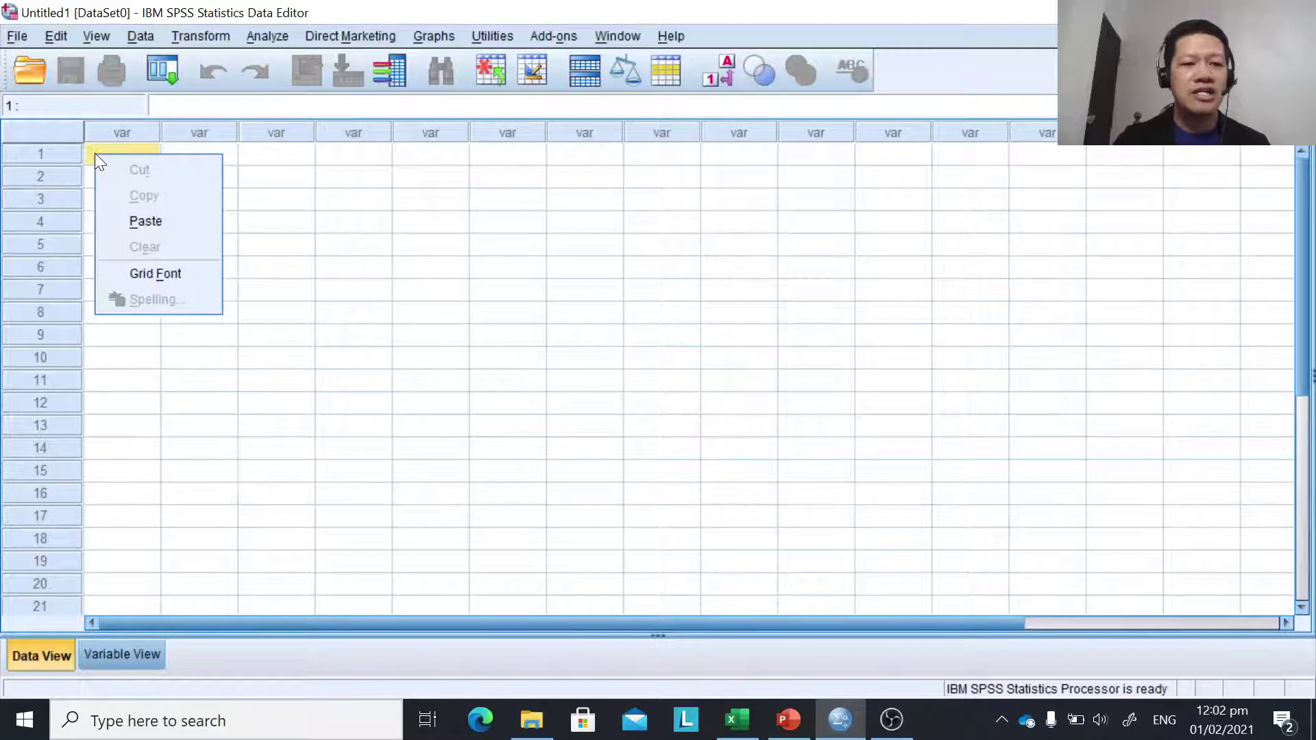
left_click(171, 221)
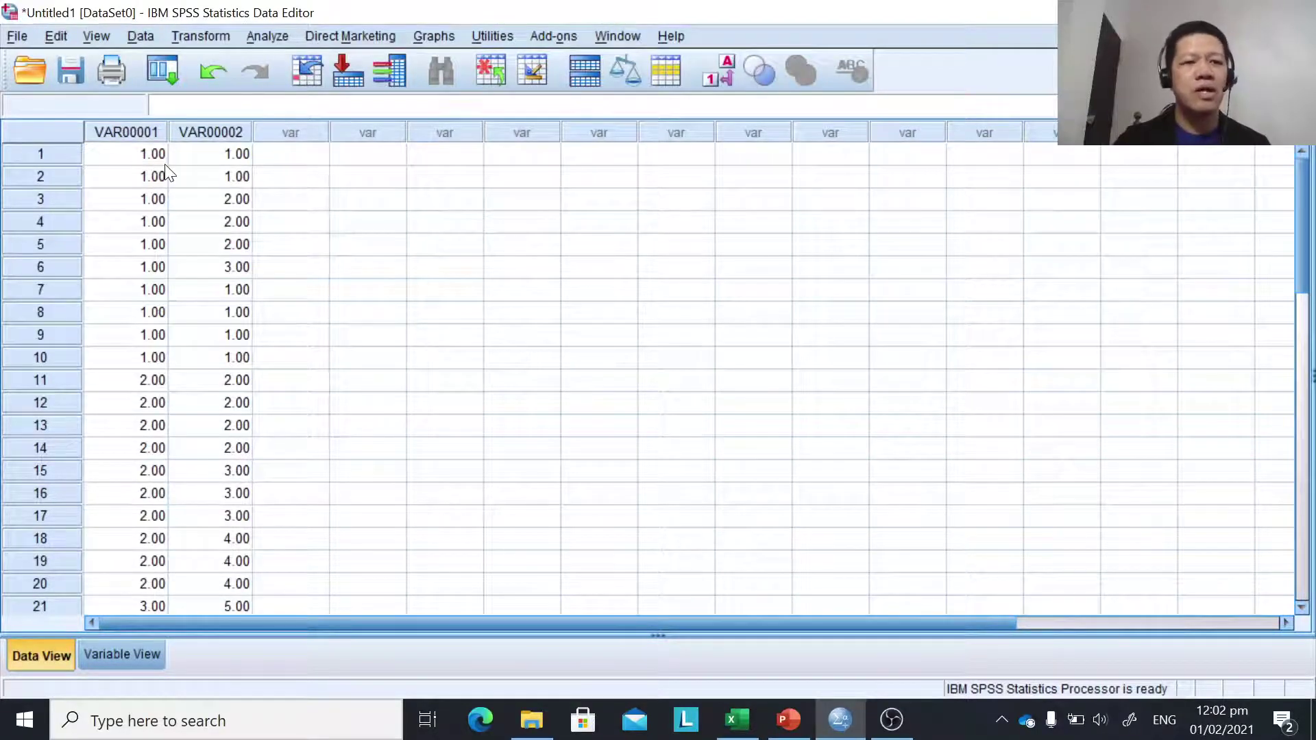
Step: Select the VAR00001 and VAR00002 columns and switch to Variable View
left_click(129, 132)
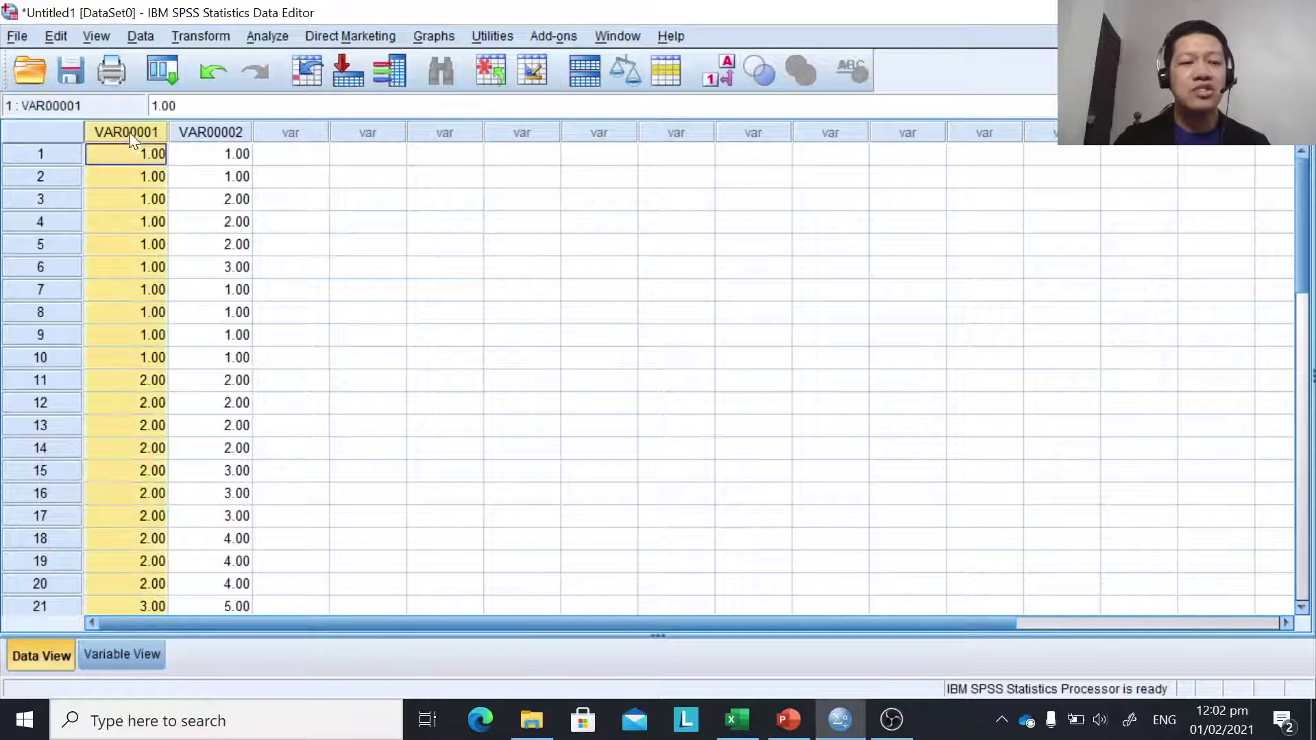
left_click(207, 135)
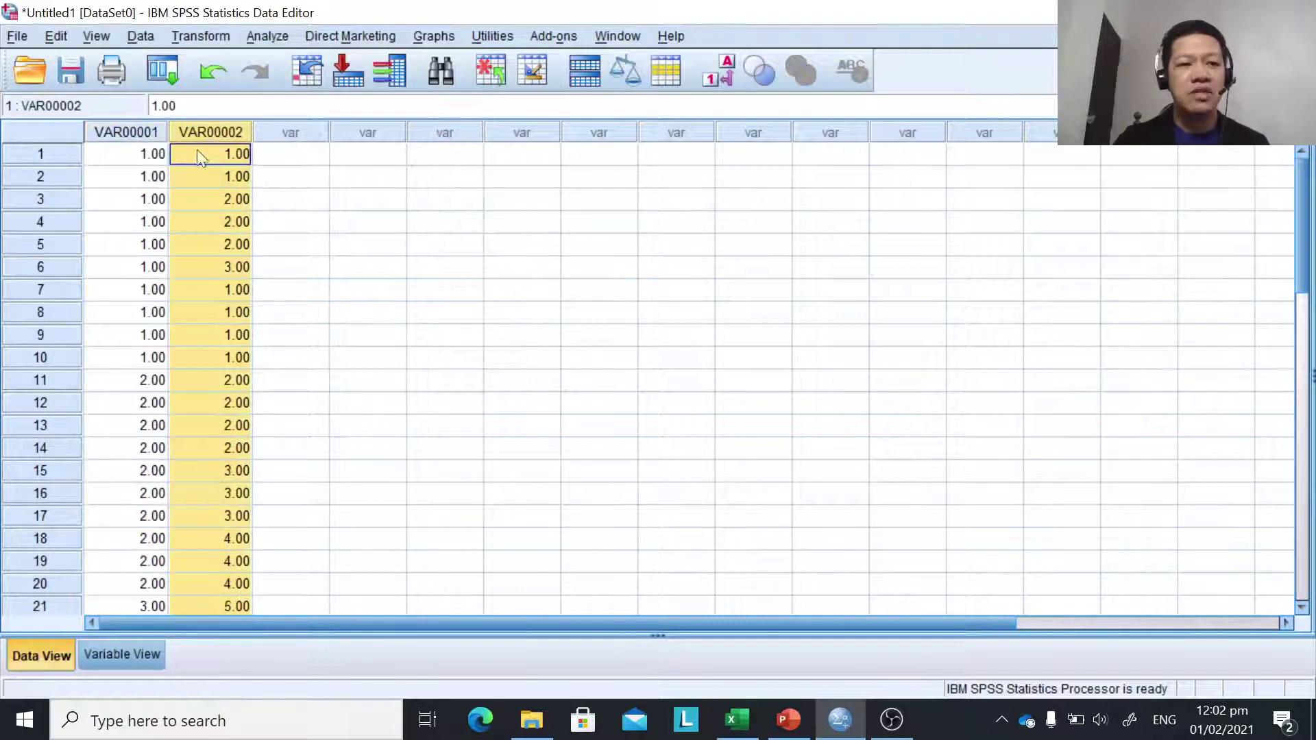
left_click(126, 660)
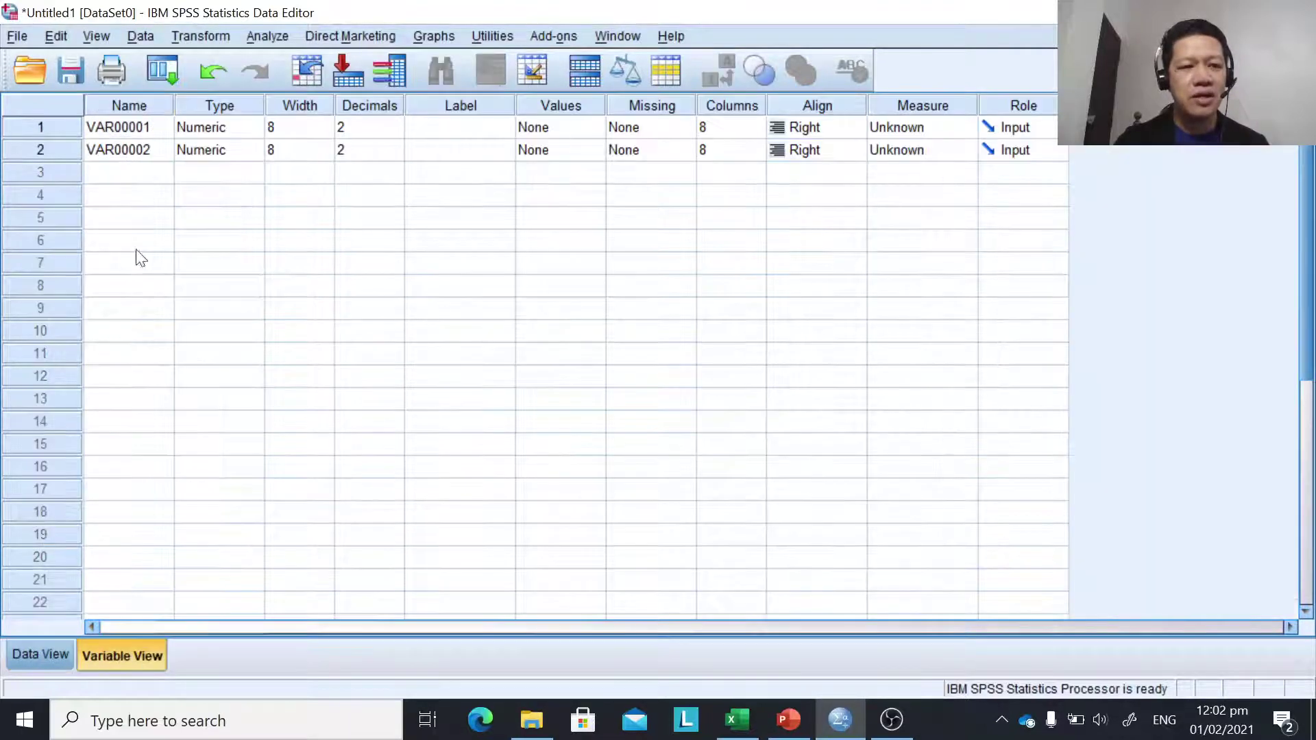
Step: Rename the variables to Mode_of_Delivery and Academic_Performance
left_click(123, 126)
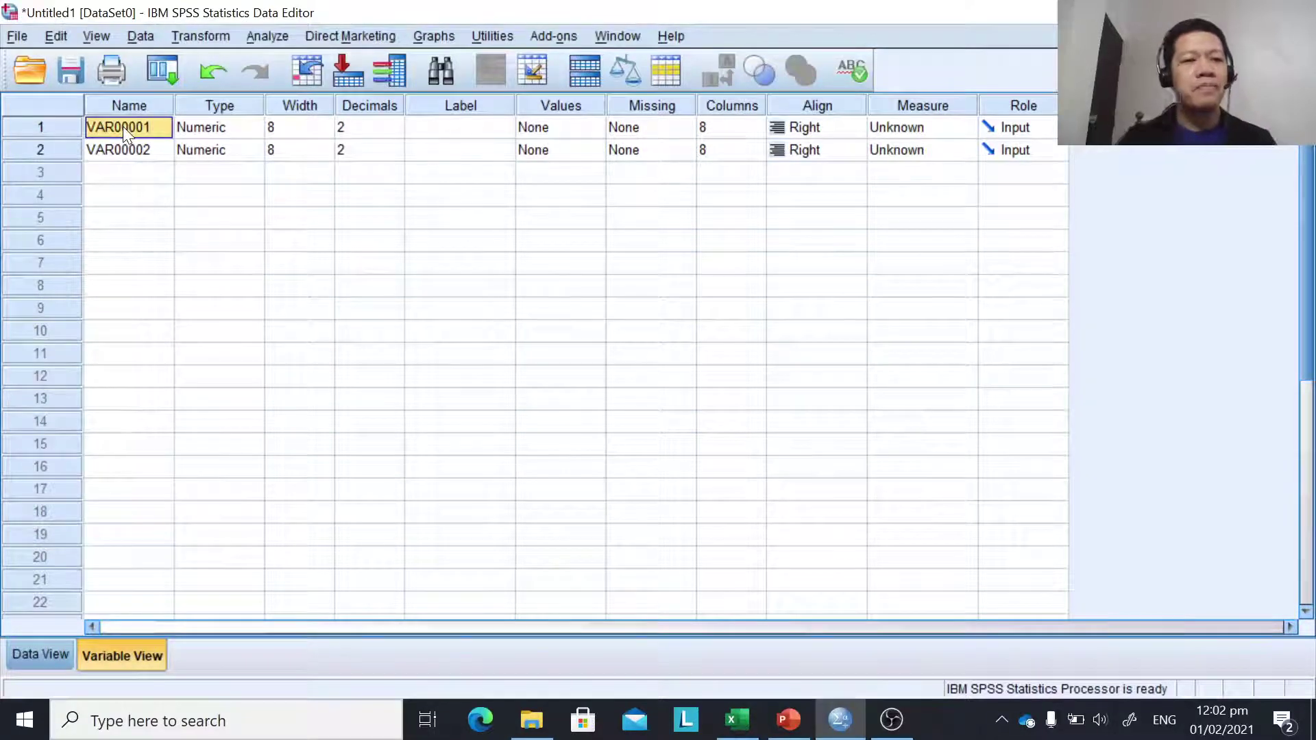
type("Mode")
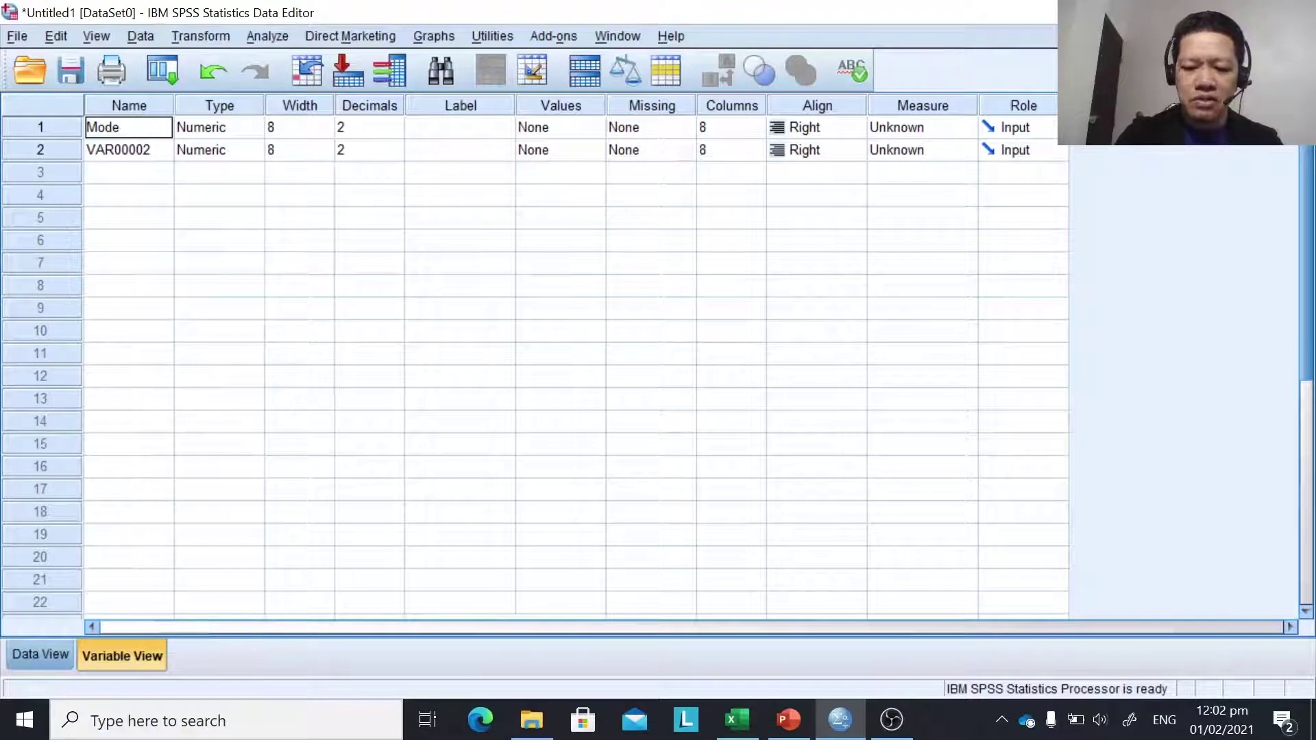
type("_of_Delivery")
left_click(121, 144)
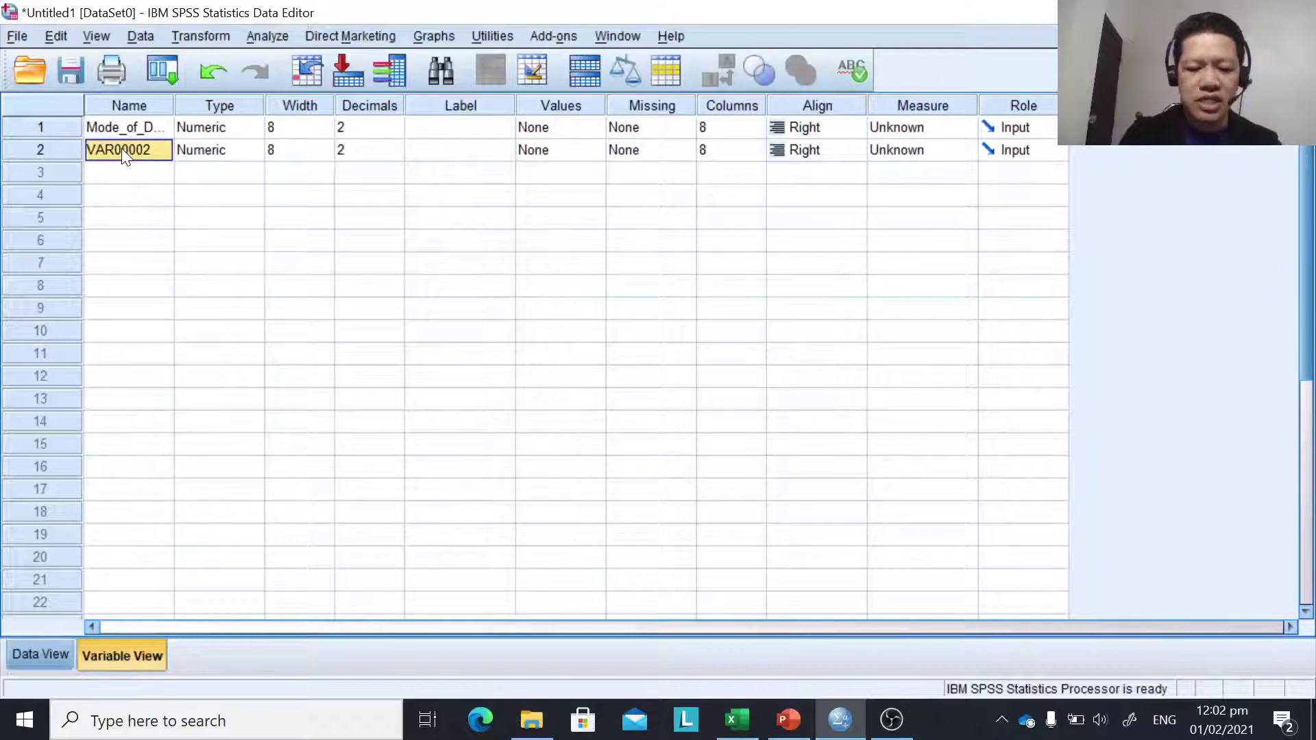
type("Acade")
type("mic")
type("_Perform")
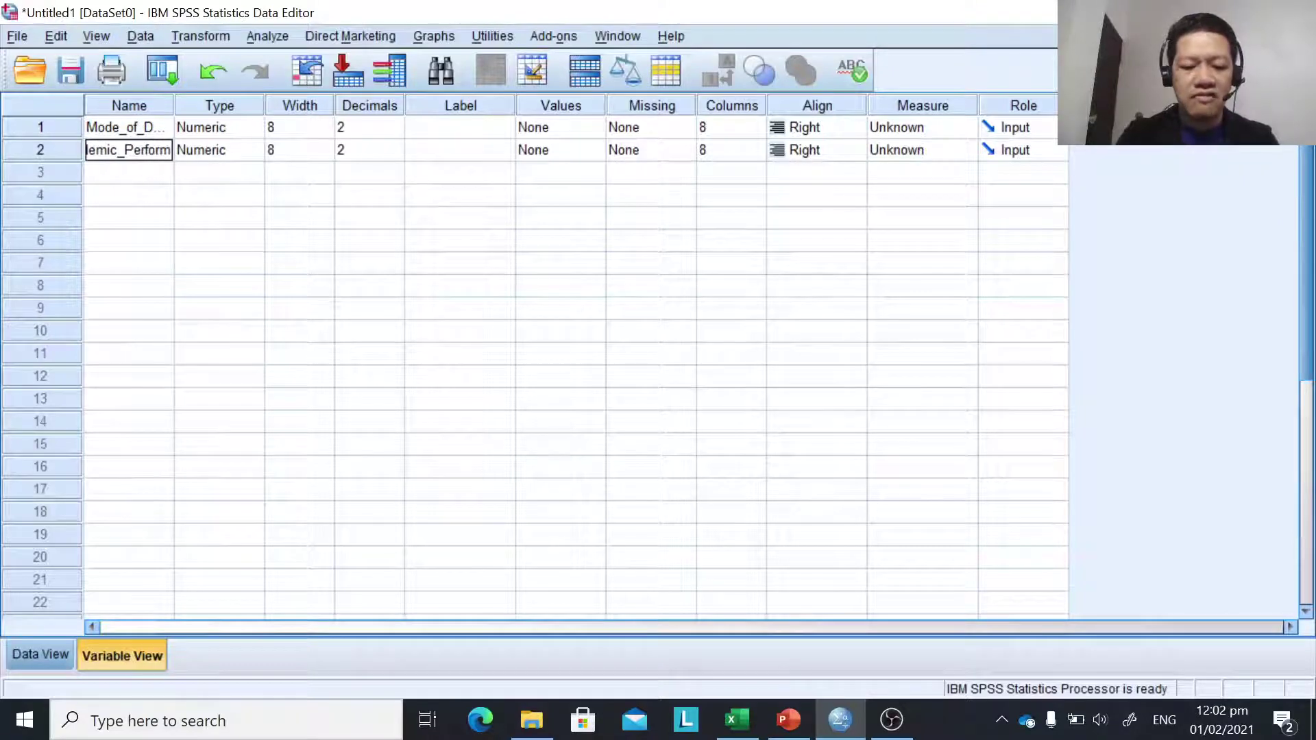
type("ance")
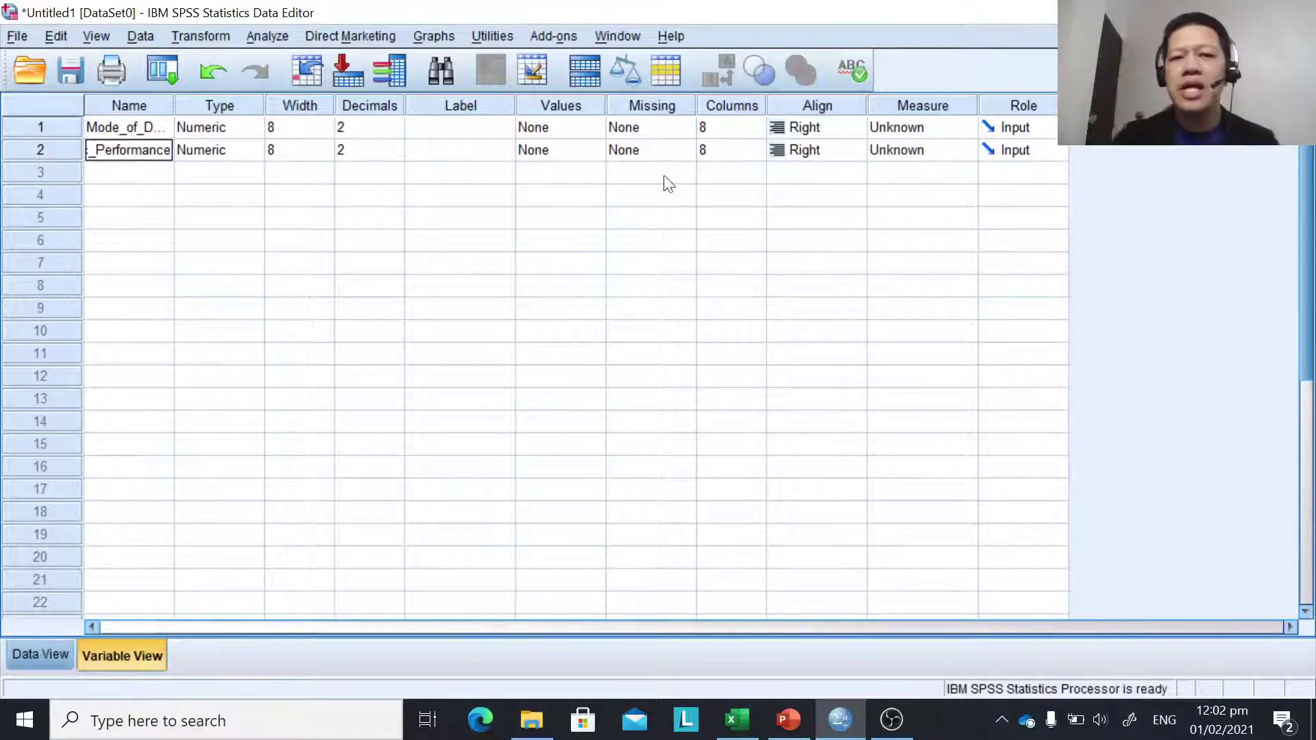
left_click(135, 105)
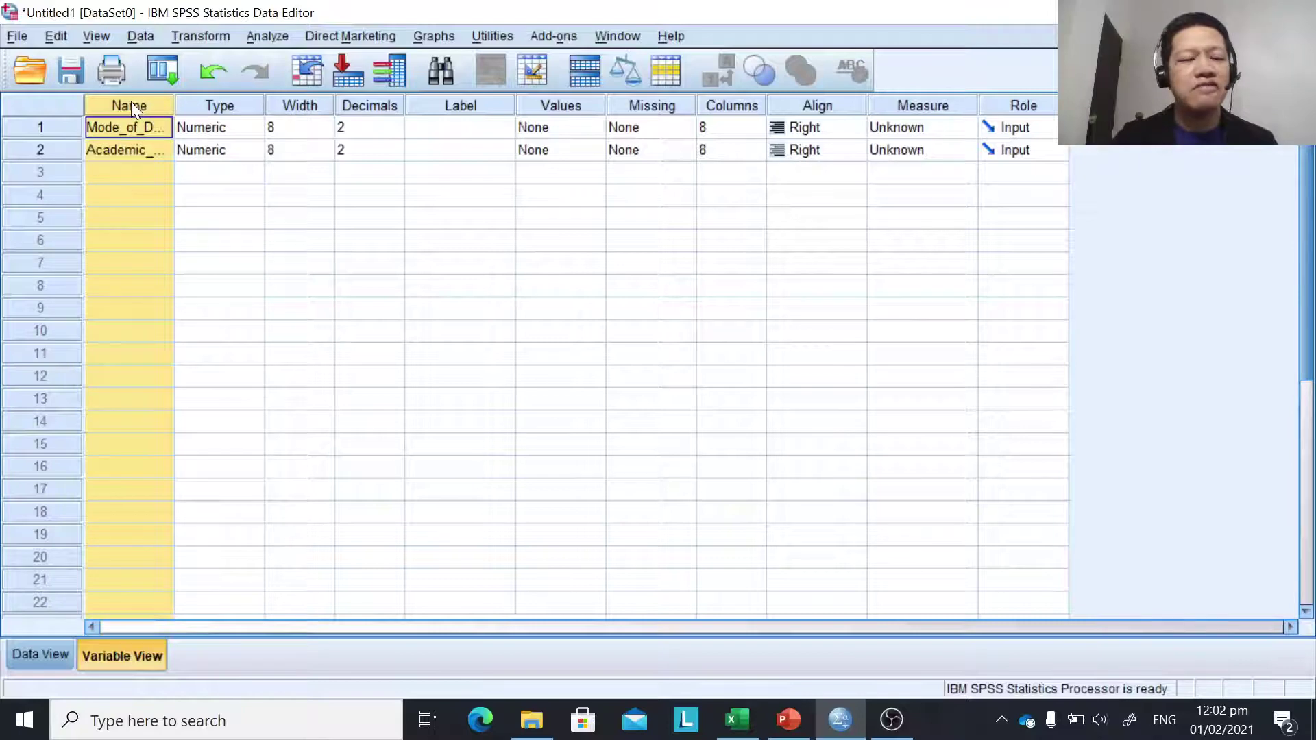
Step: Set the measure of Mode_of_Delivery to Nominal and Academic_Performance to Ordinal
left_click(952, 101)
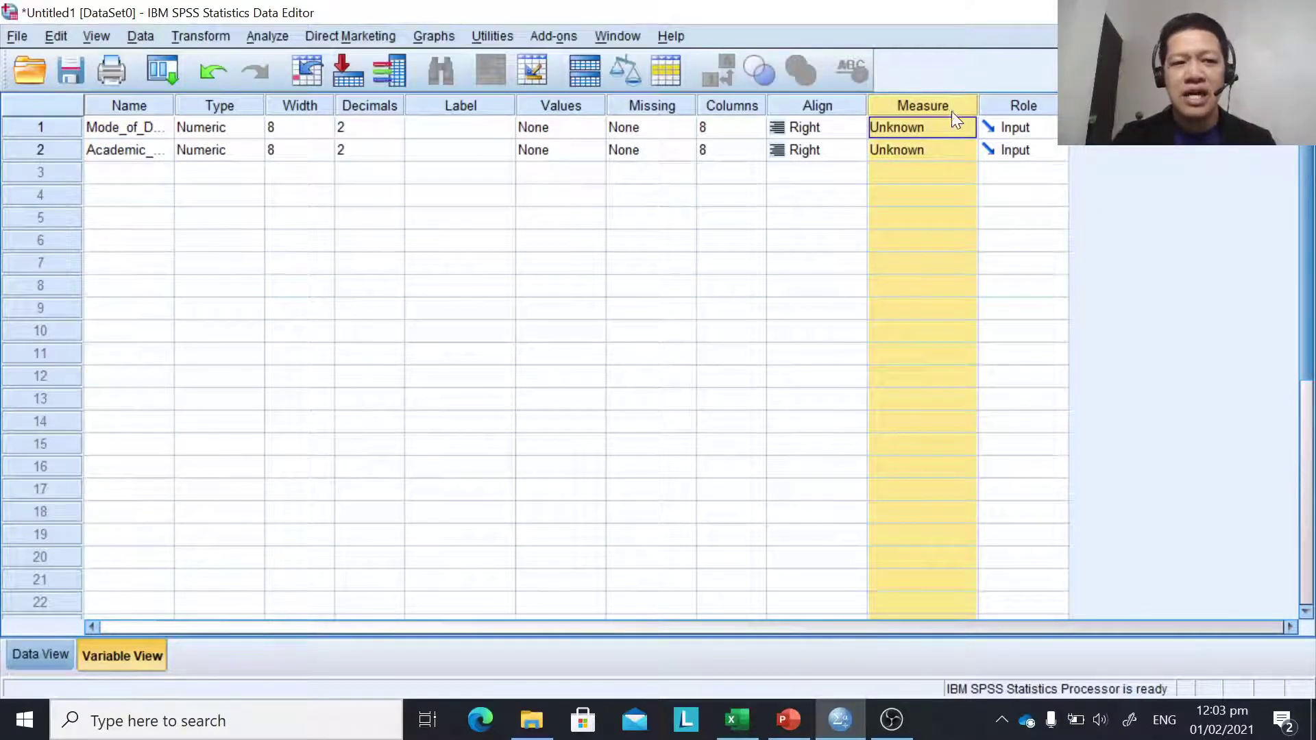
left_click(967, 128)
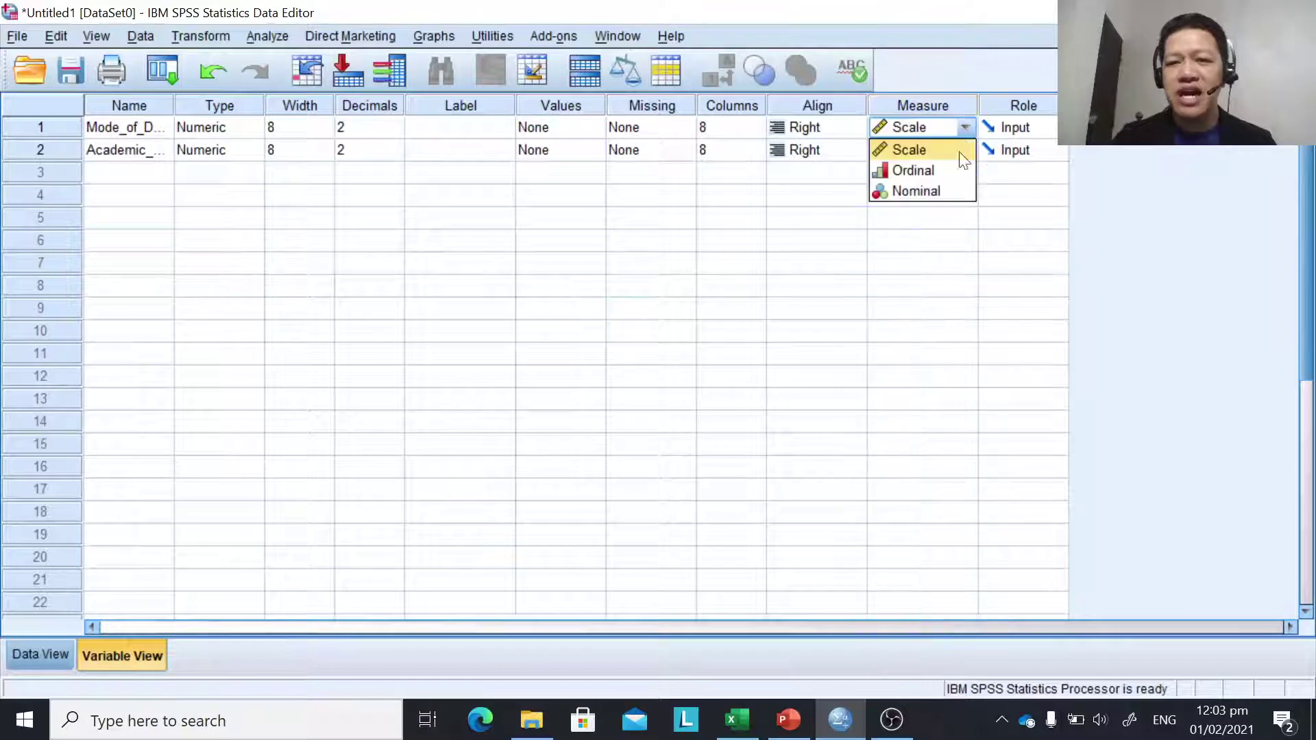
left_click(943, 193)
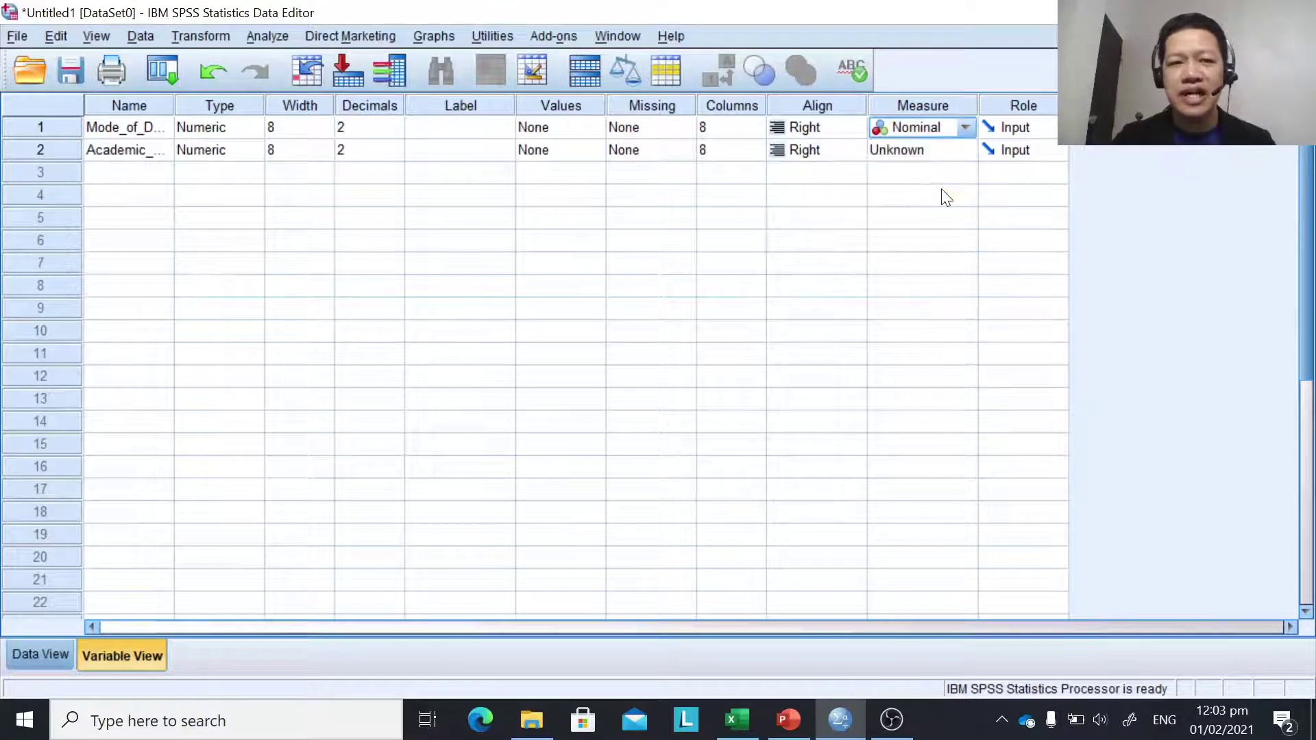
left_click(963, 150)
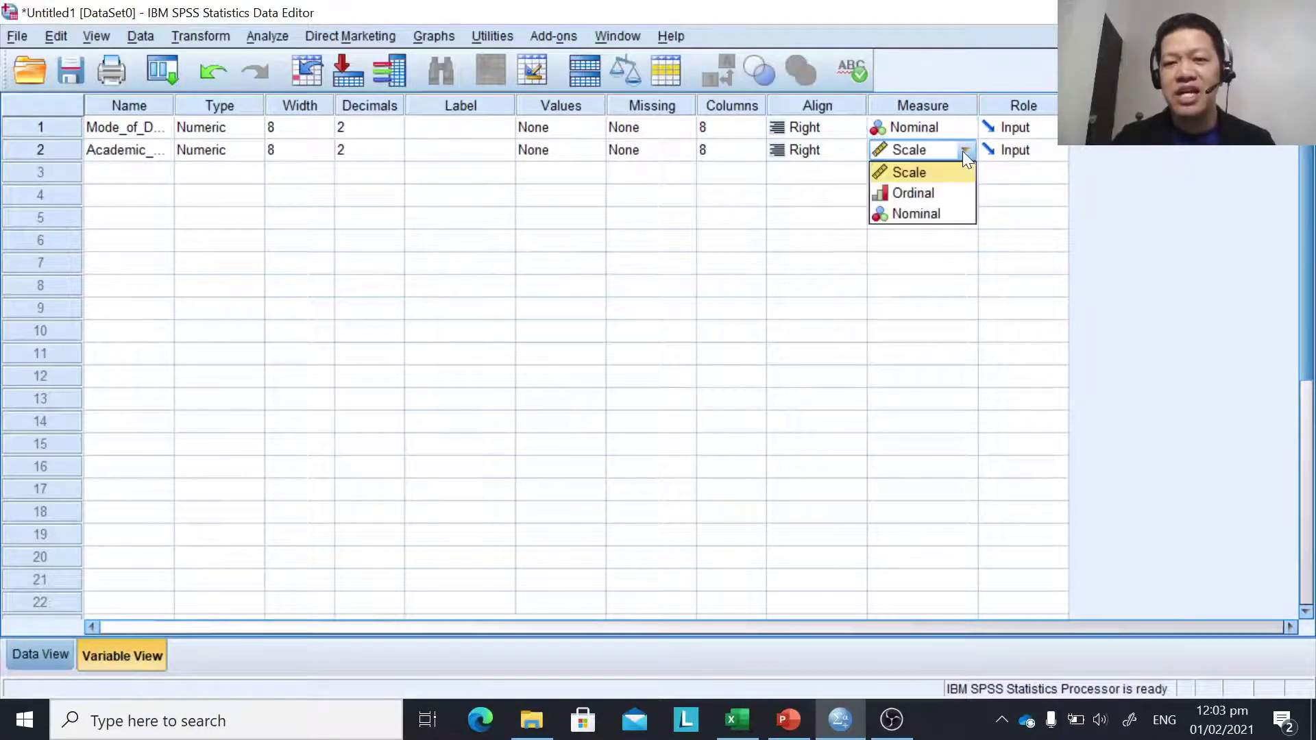
left_click(947, 194)
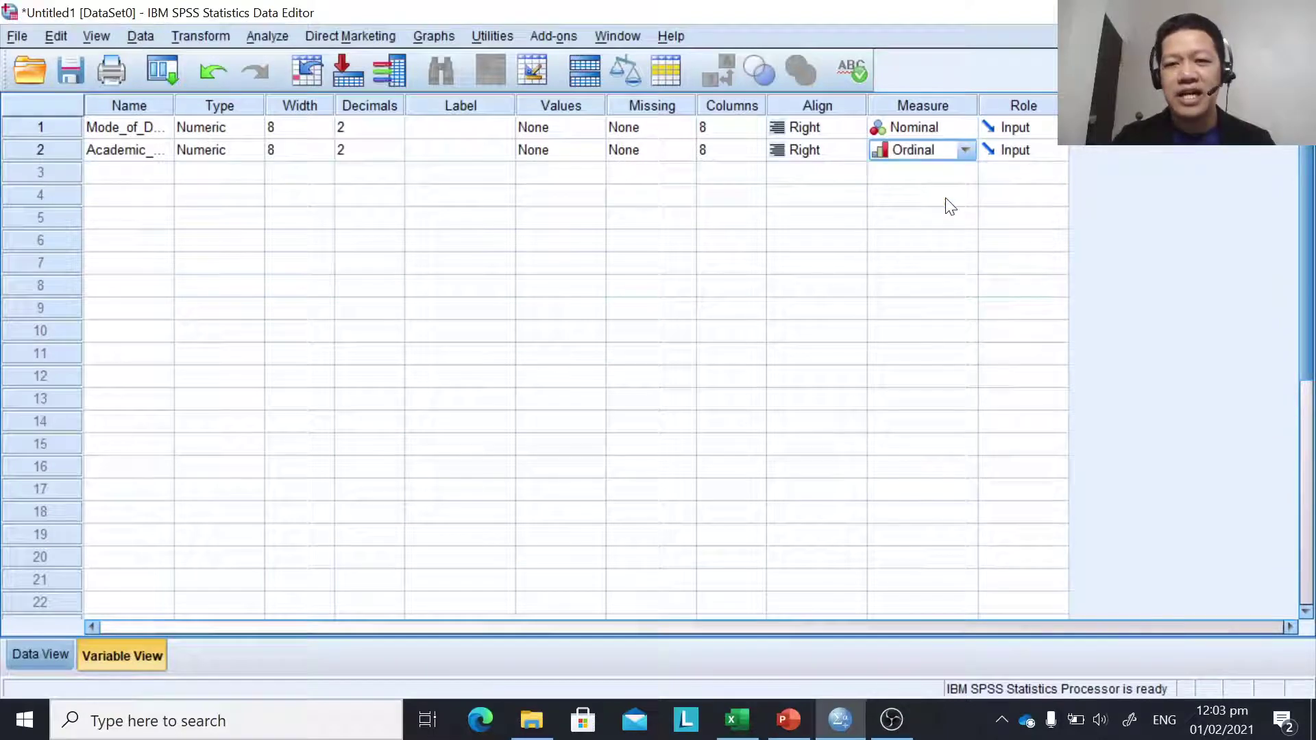
left_click(951, 103)
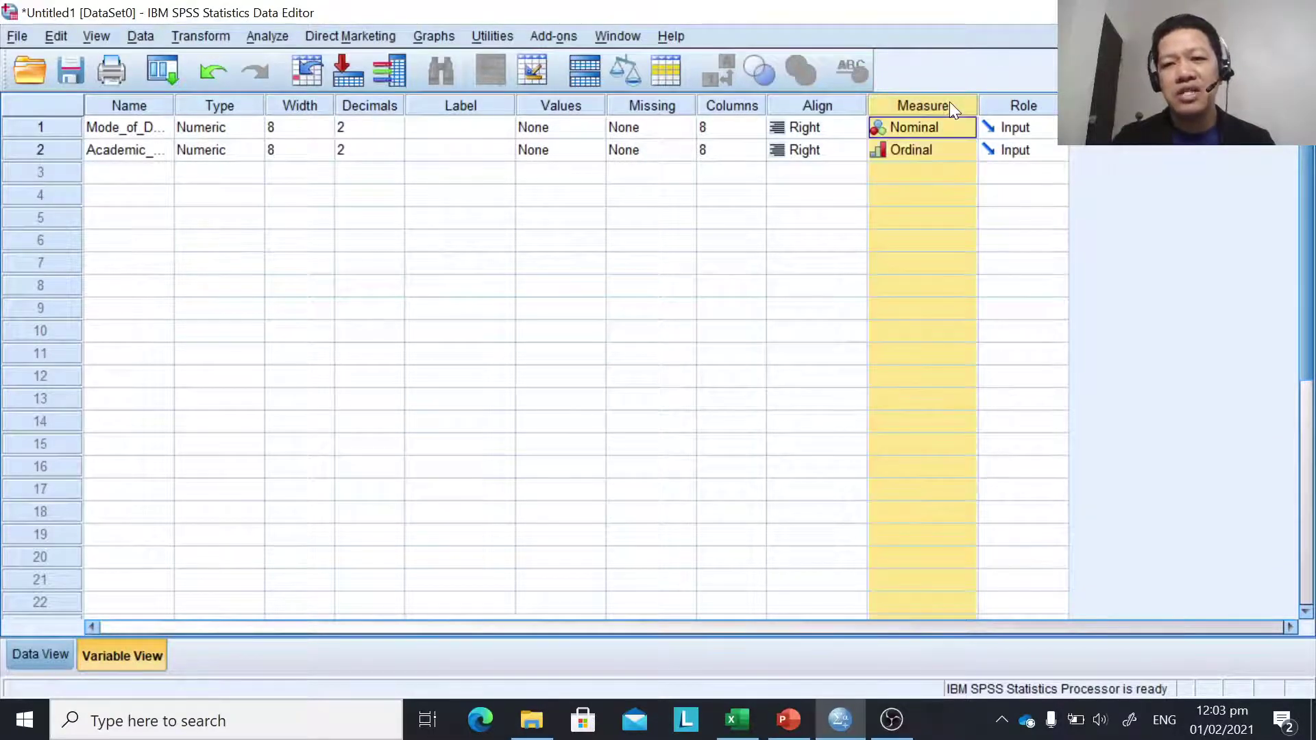
left_click(565, 106)
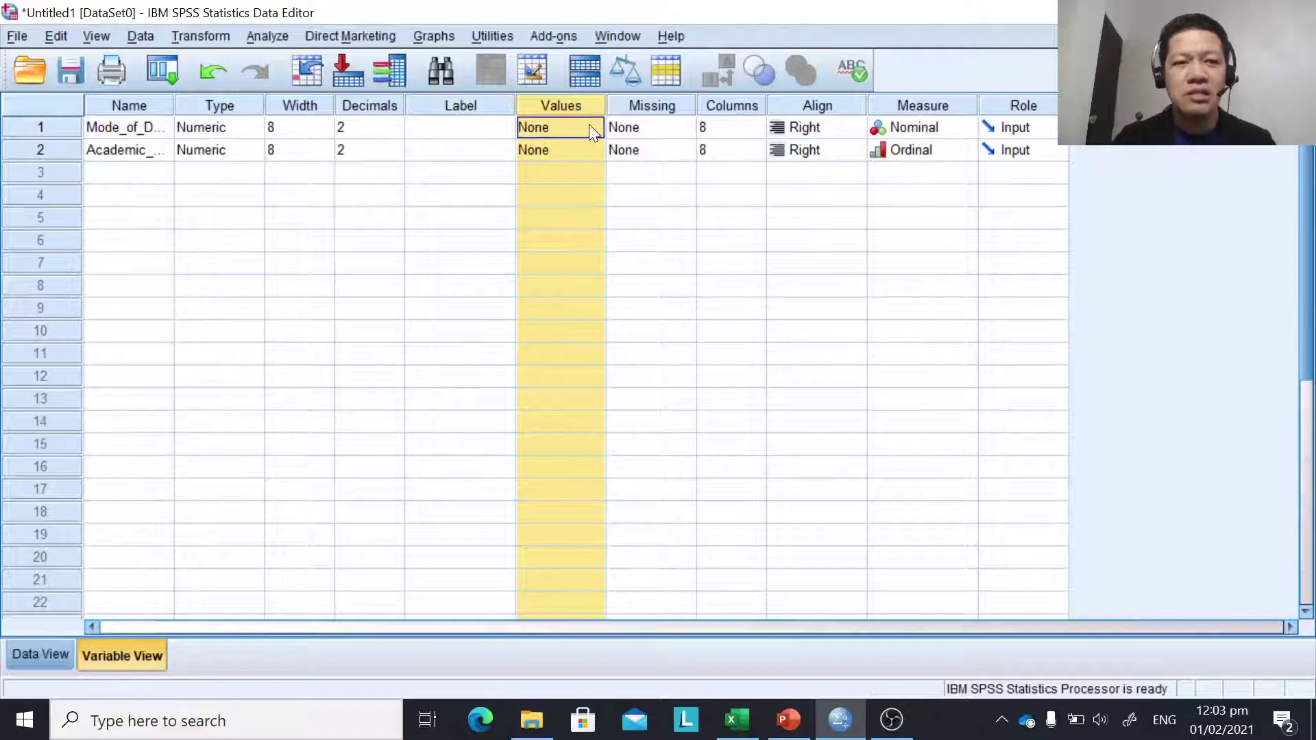
left_click(591, 127)
Step: Add Mode_of_Delivery value labels 1 = online, 2 = blended, 3 = modular and confirm
left_click(551, 269)
type("1")
key("Tab")
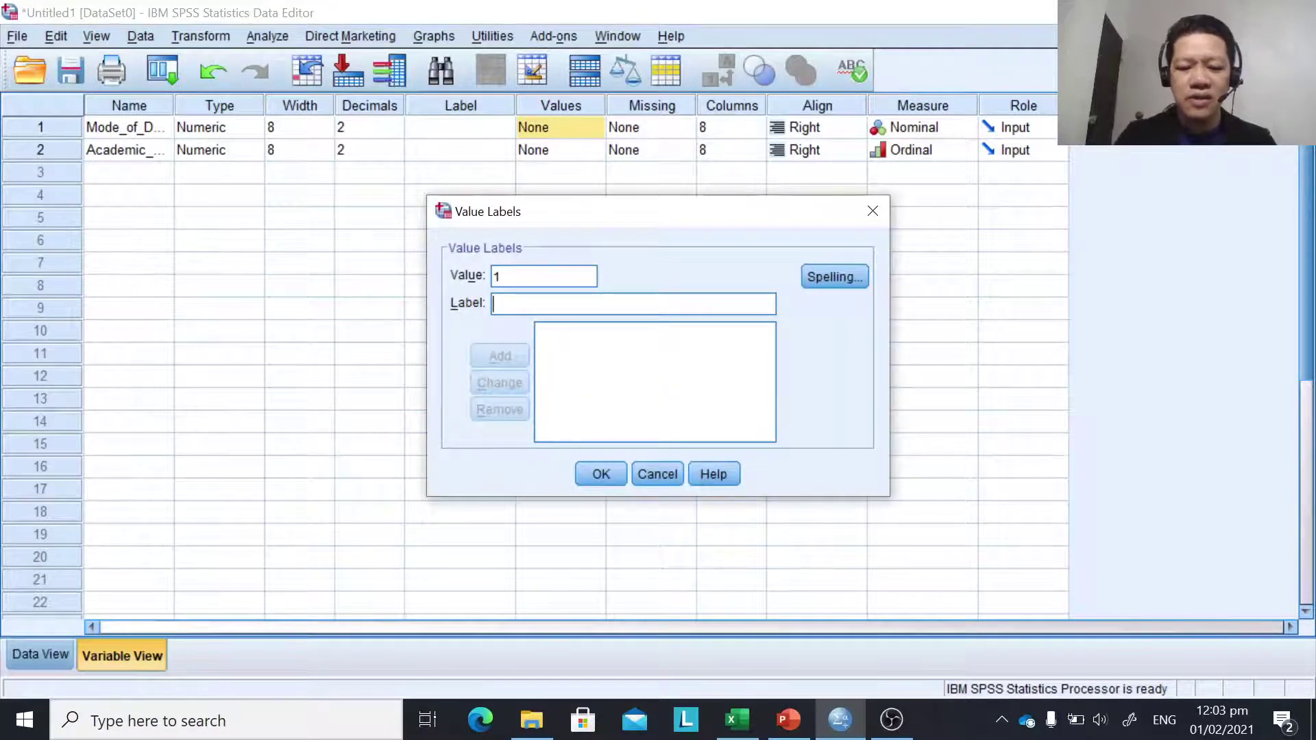
type("online")
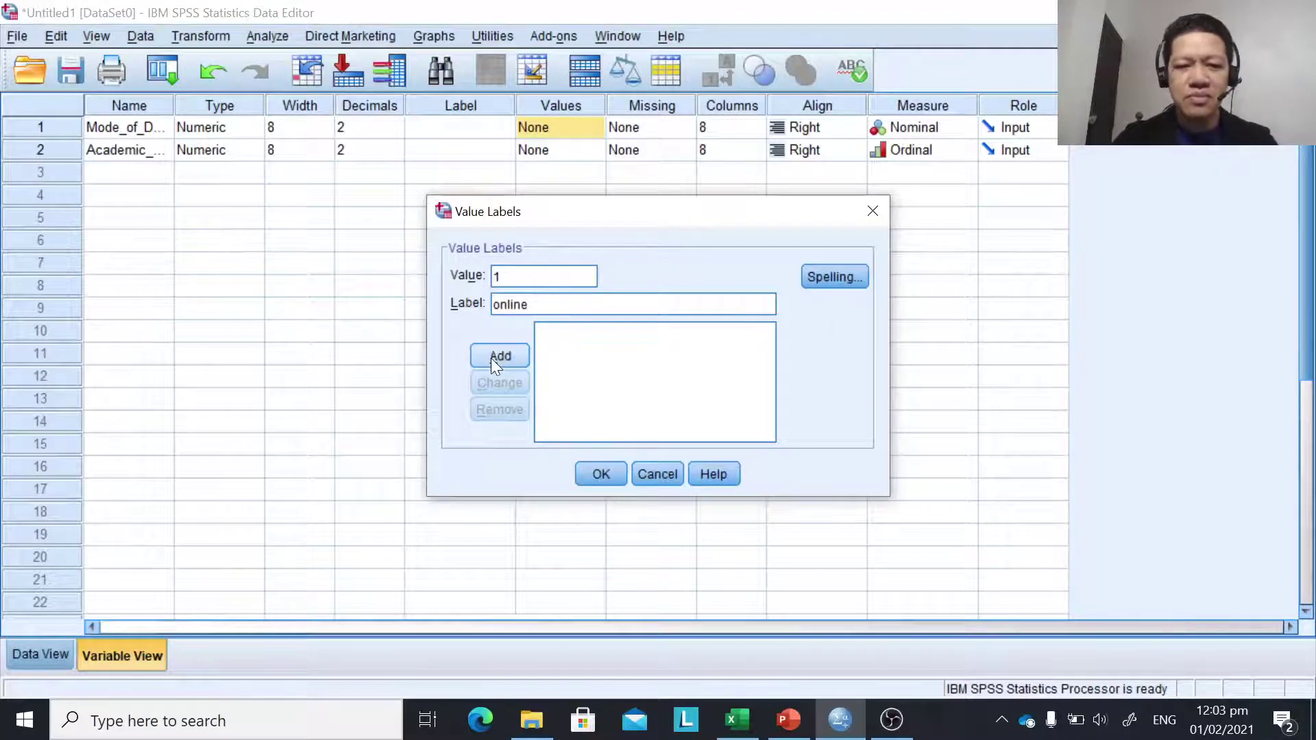
left_click(495, 357)
type("2")
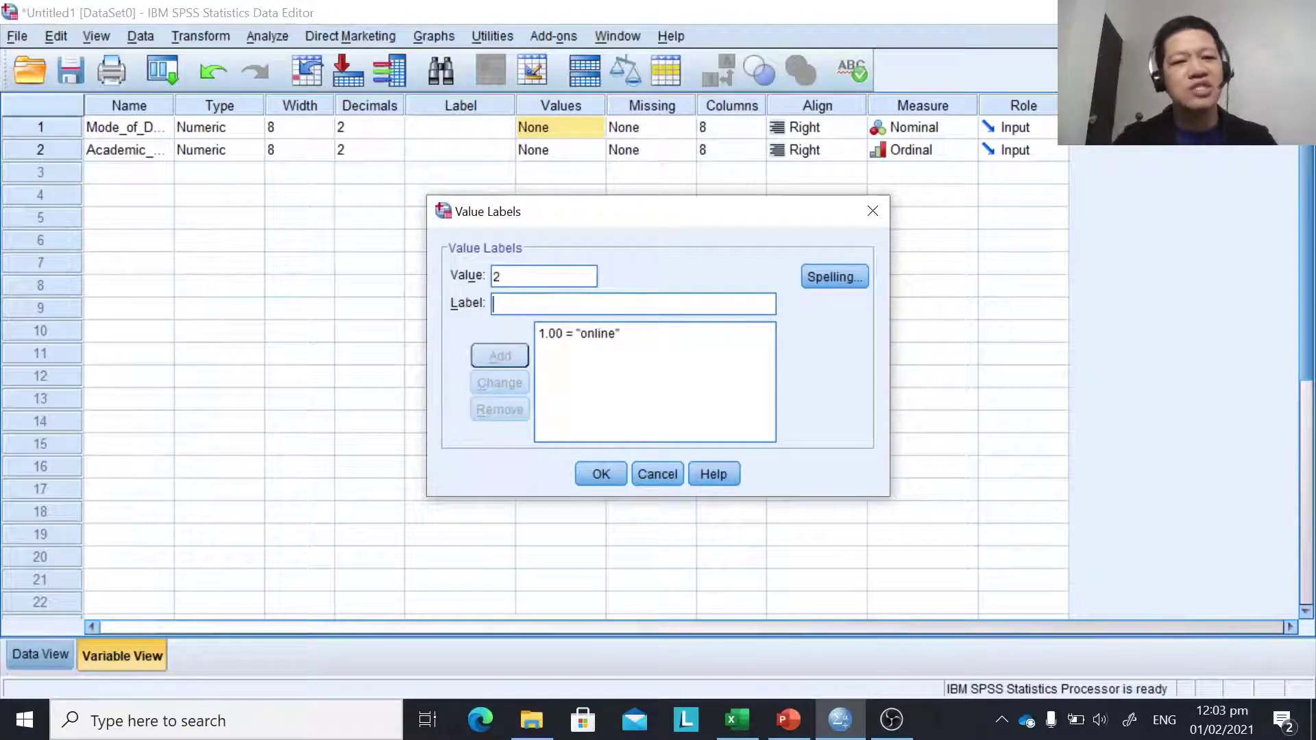
type("blended")
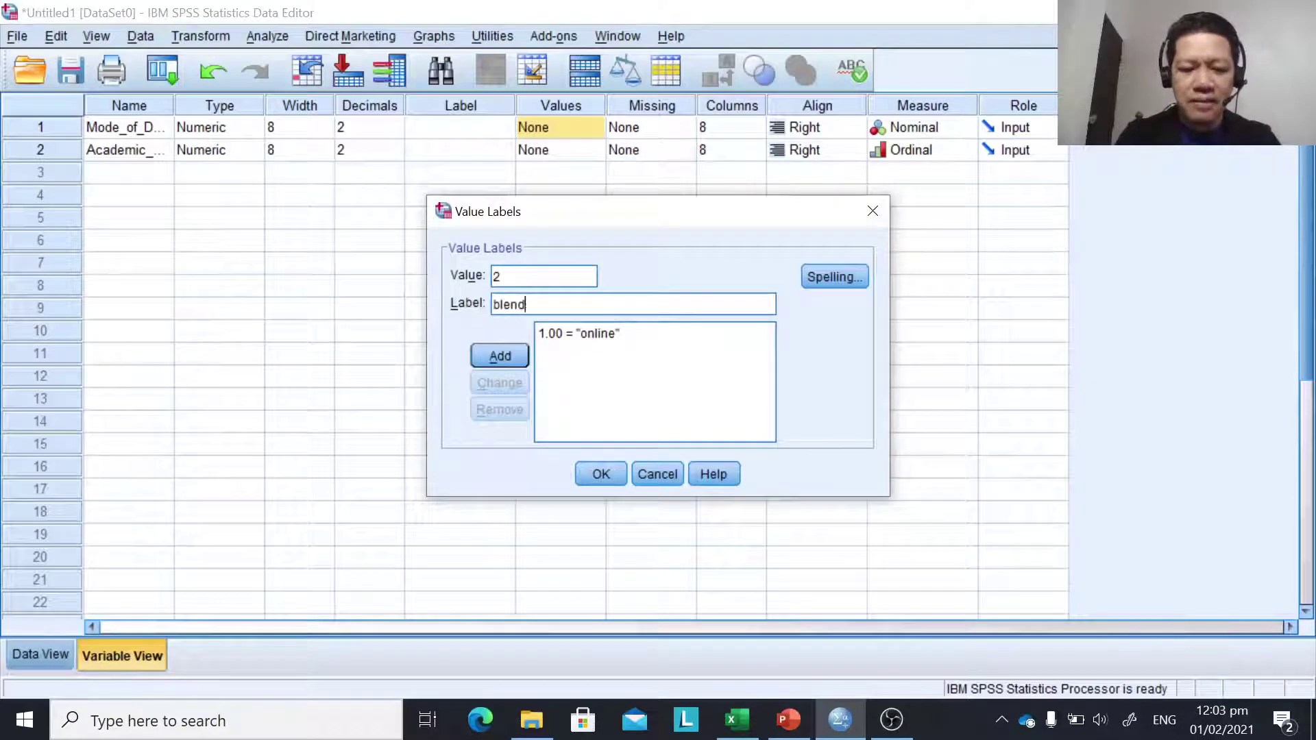
left_click(506, 352)
type("e")
key("BackSpace")
type("3")
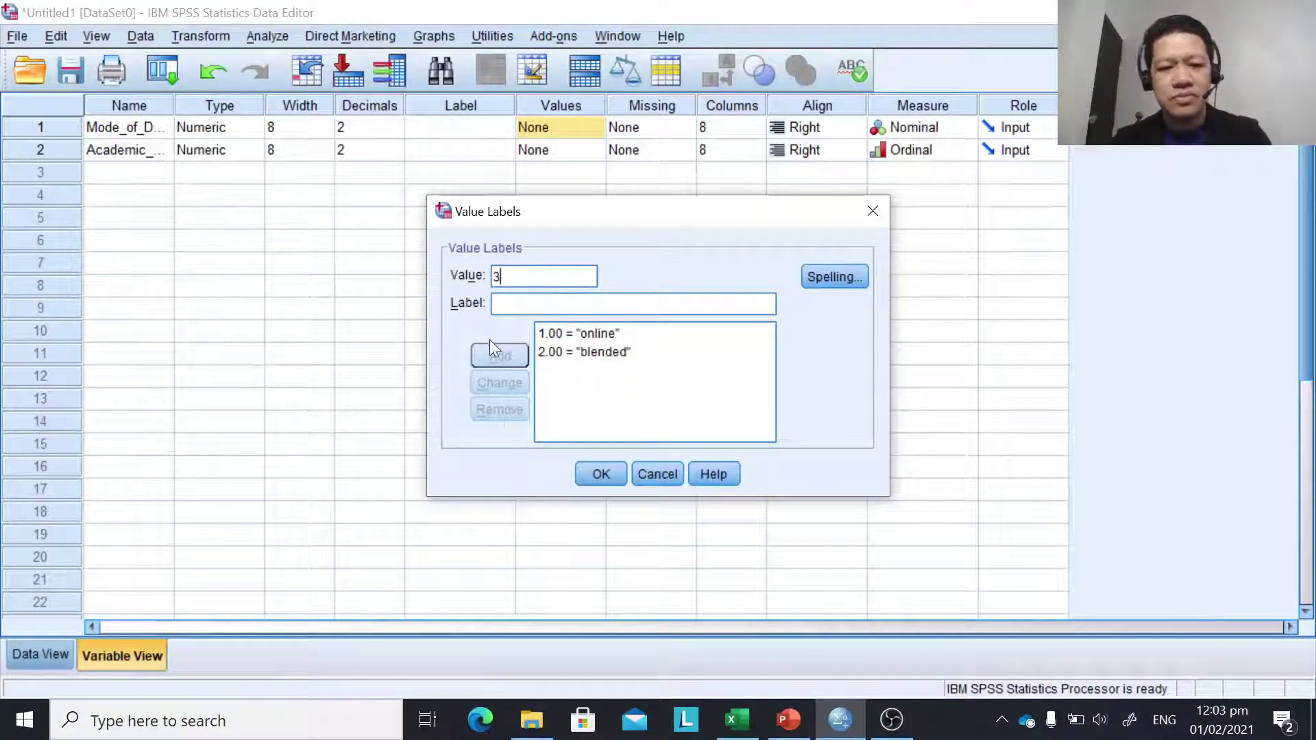
type("modular")
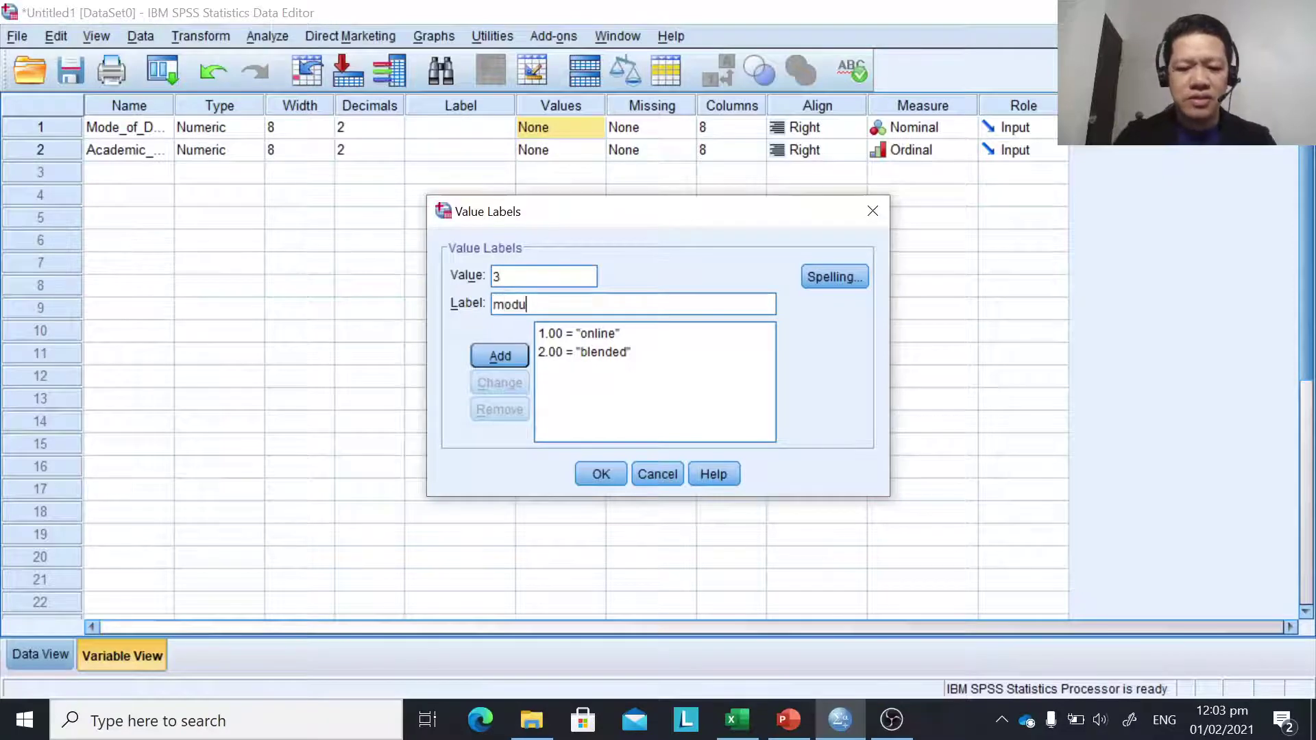
left_click(513, 352)
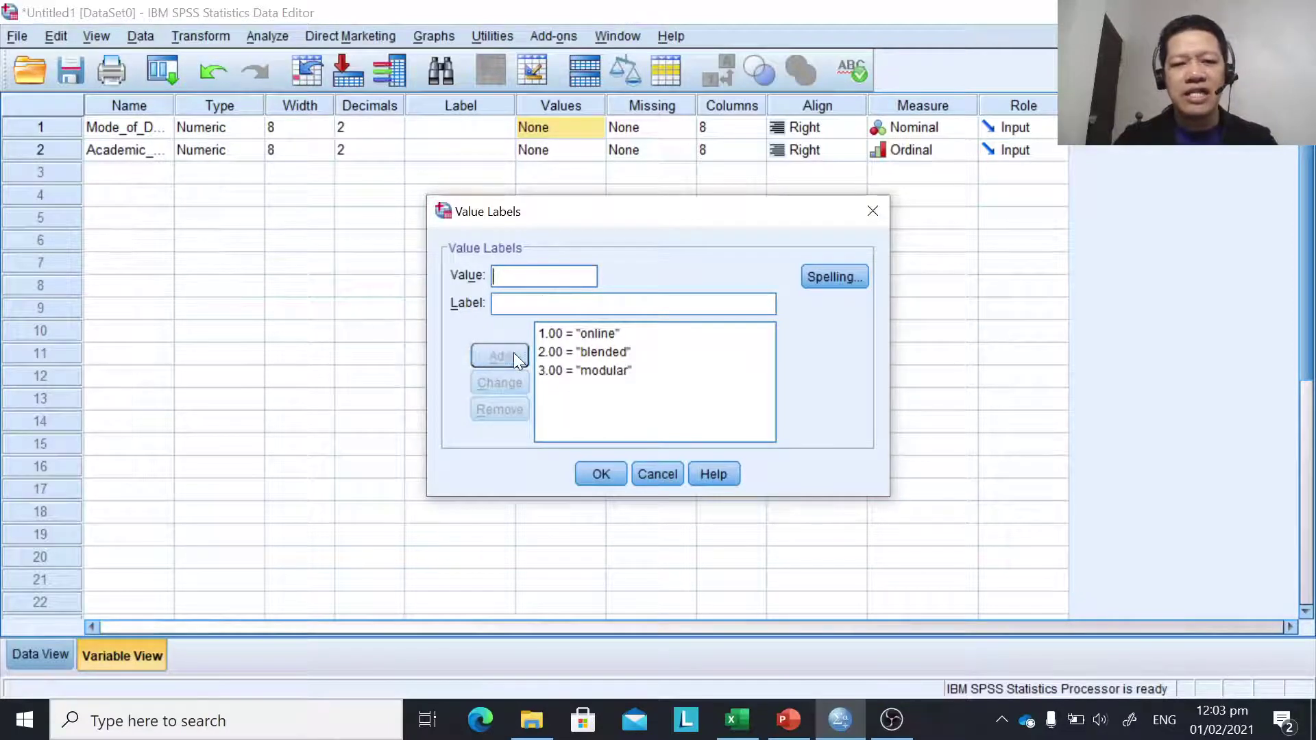
left_click(594, 480)
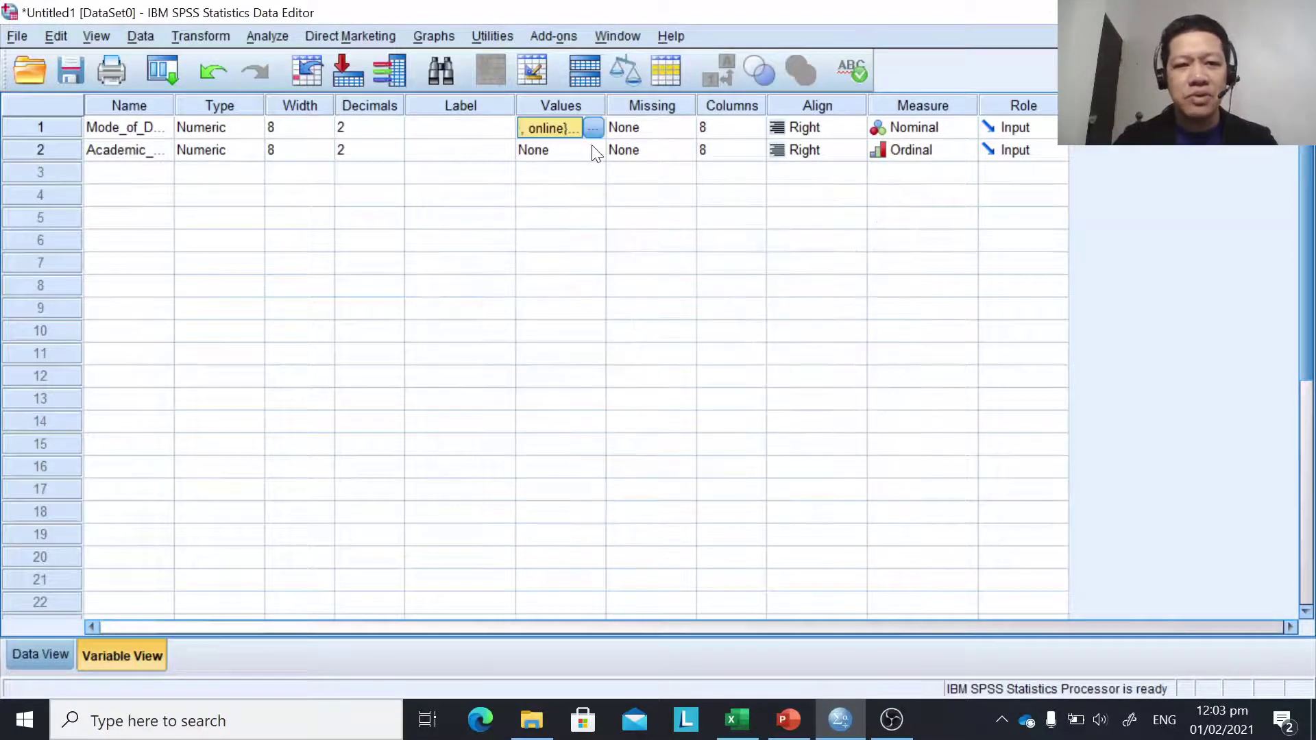
Step: Add Academic_Performance value labels 1 = poor and 2 = good
left_click(592, 148)
left_click(594, 148)
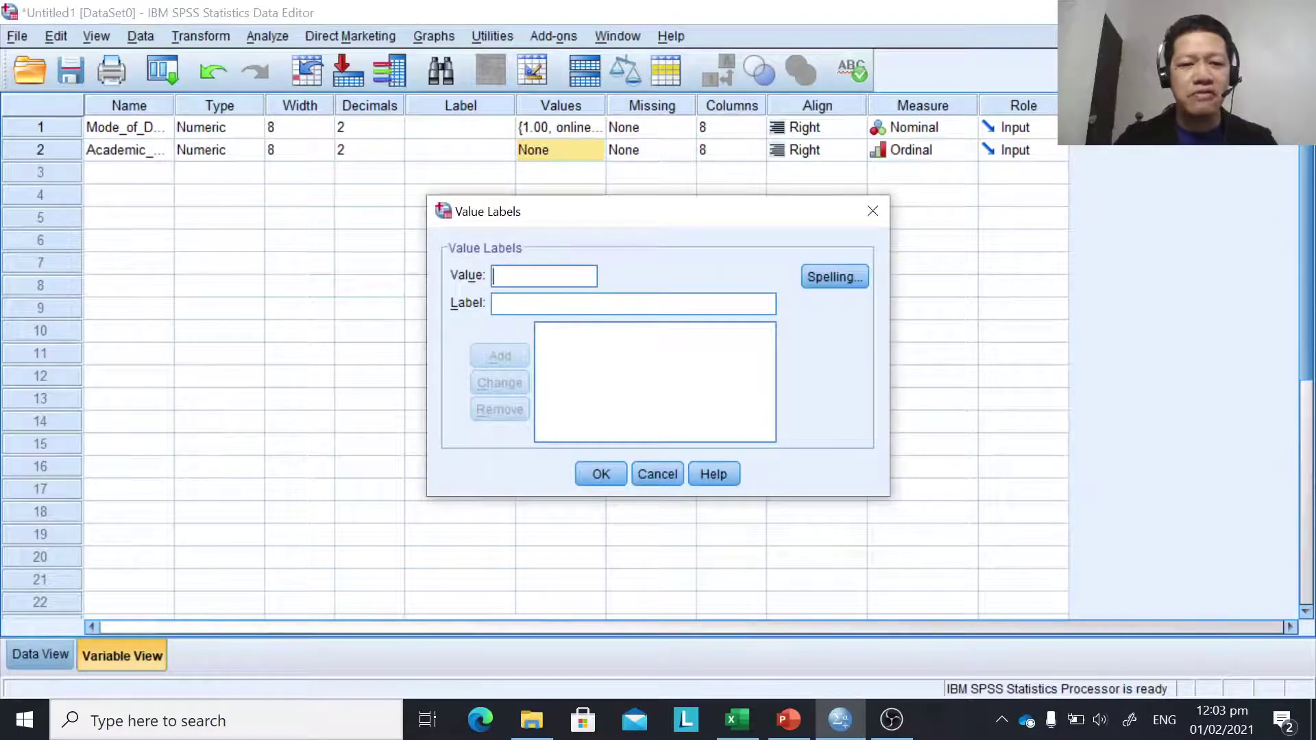
type("1")
key("Tab")
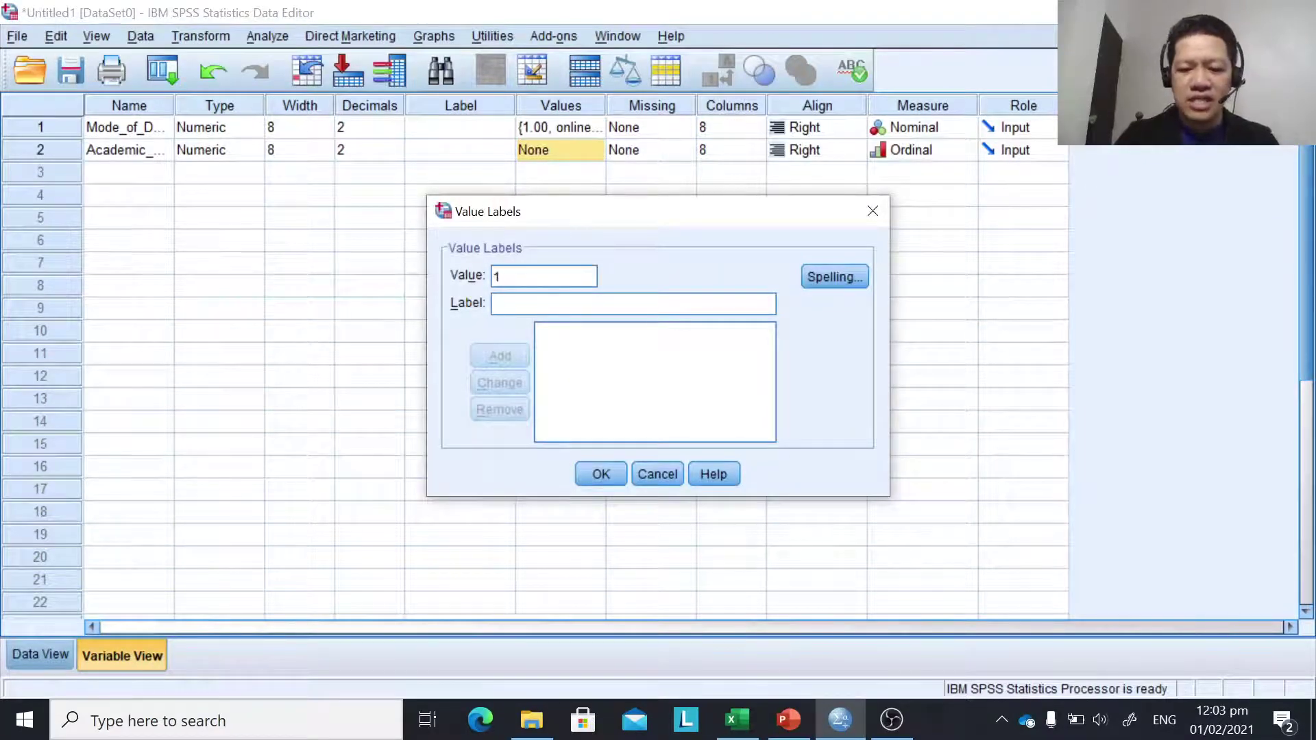
type("poor")
left_click(515, 351)
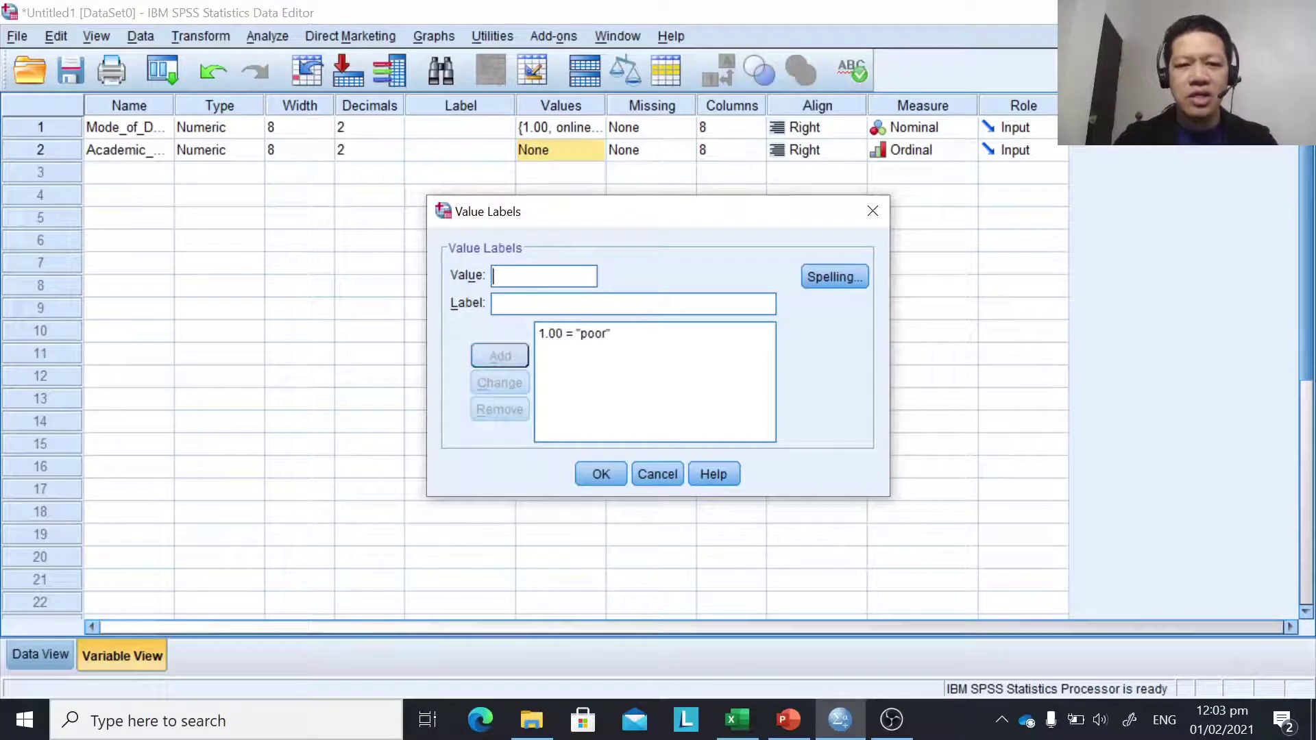
type("2")
type("good")
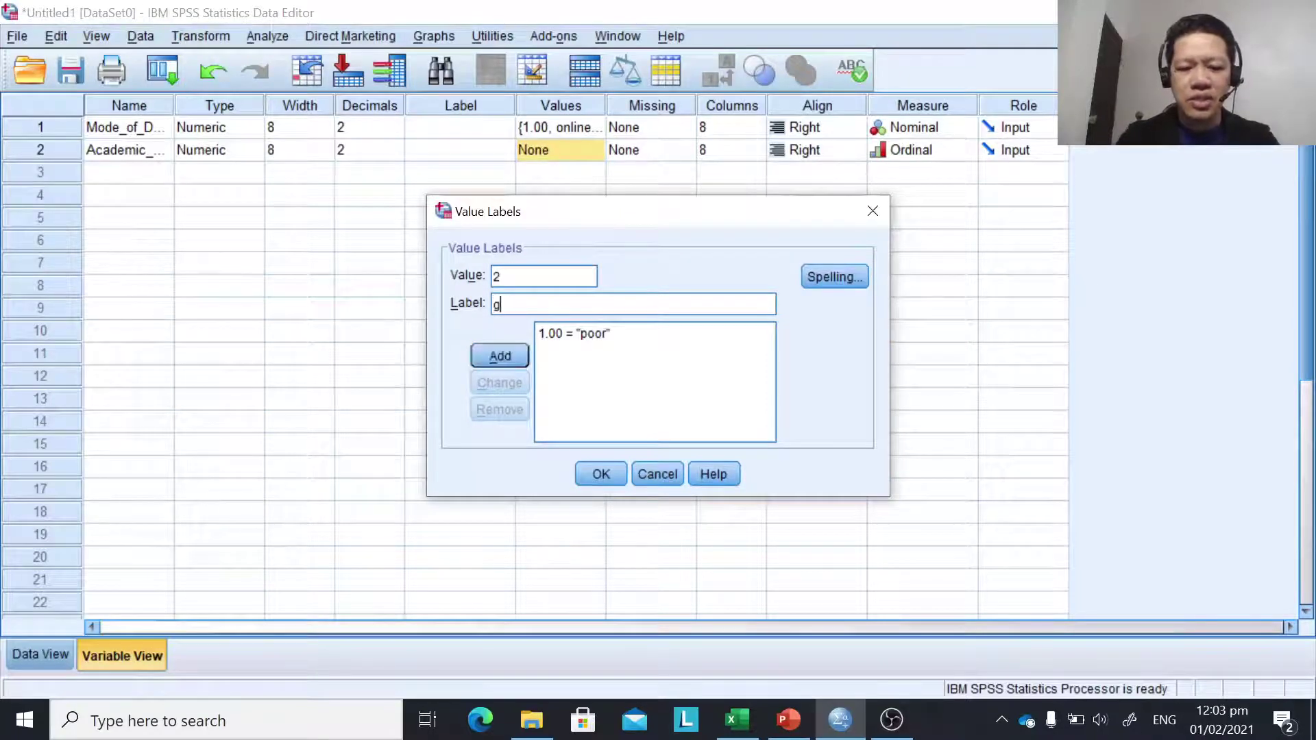
left_click(496, 348)
Step: Add labels 3 = satisfactory, 4 = very satisfactory, 5 = excellent and confirm
type("3")
key("Tab")
type("sati")
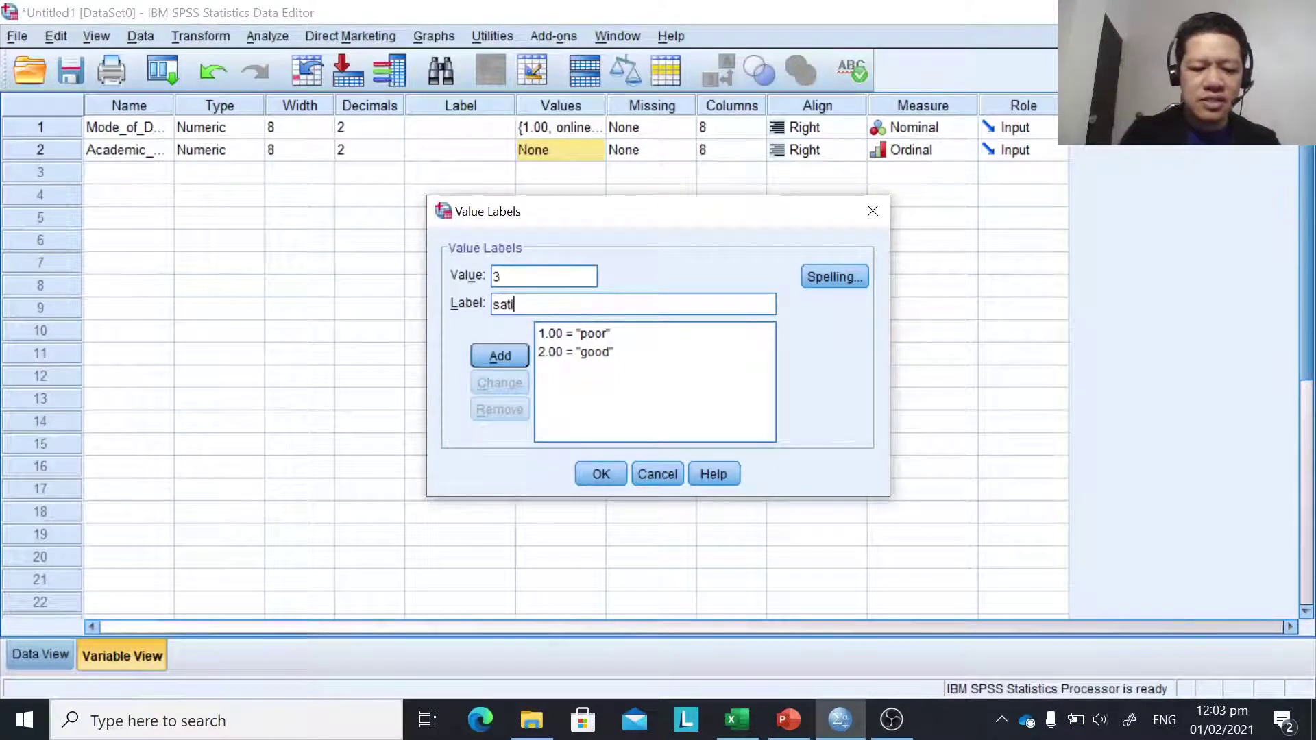
type("sfactory")
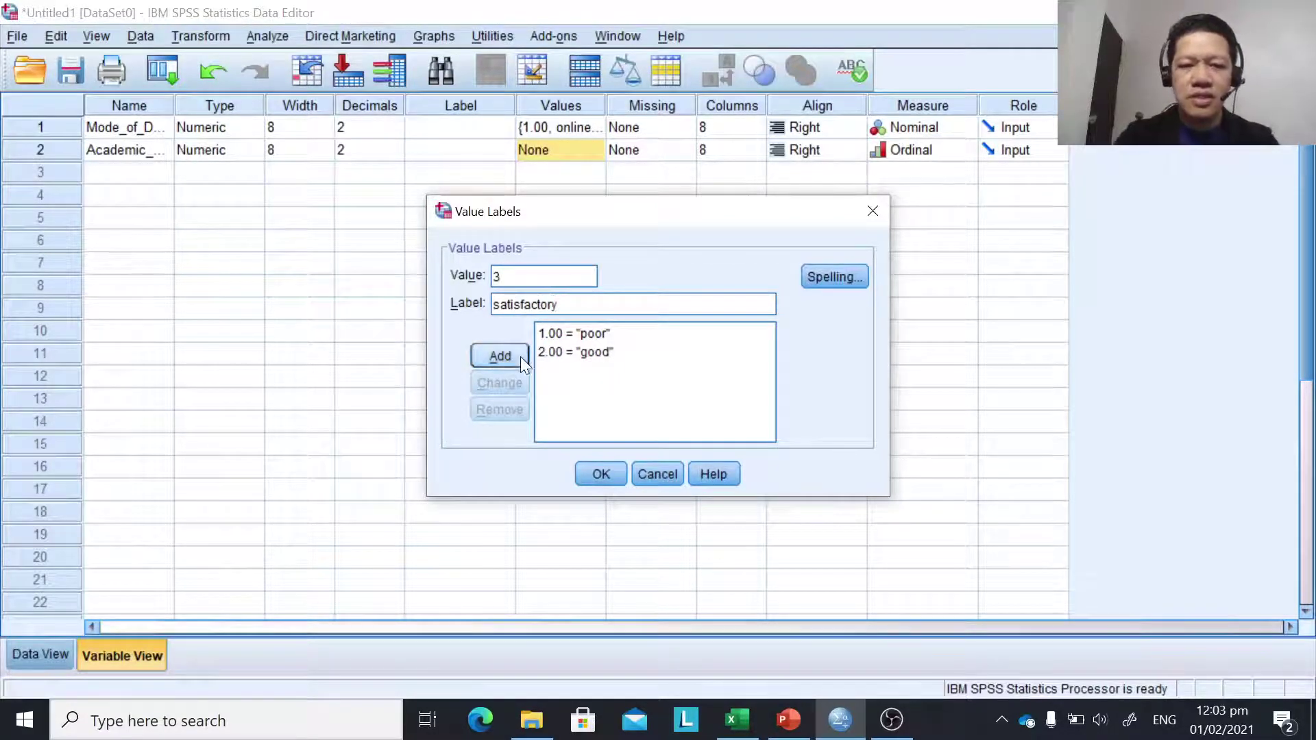
left_click(520, 356)
type("4")
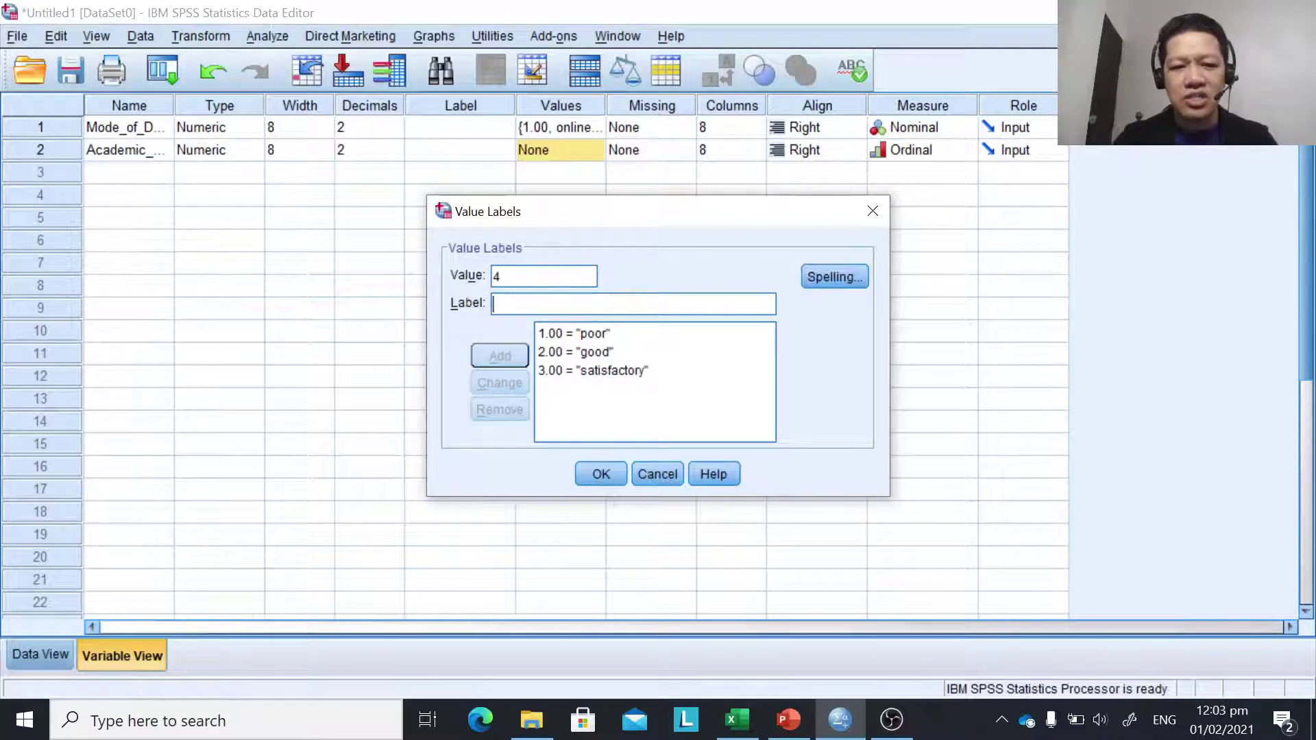
type("very satisfactory")
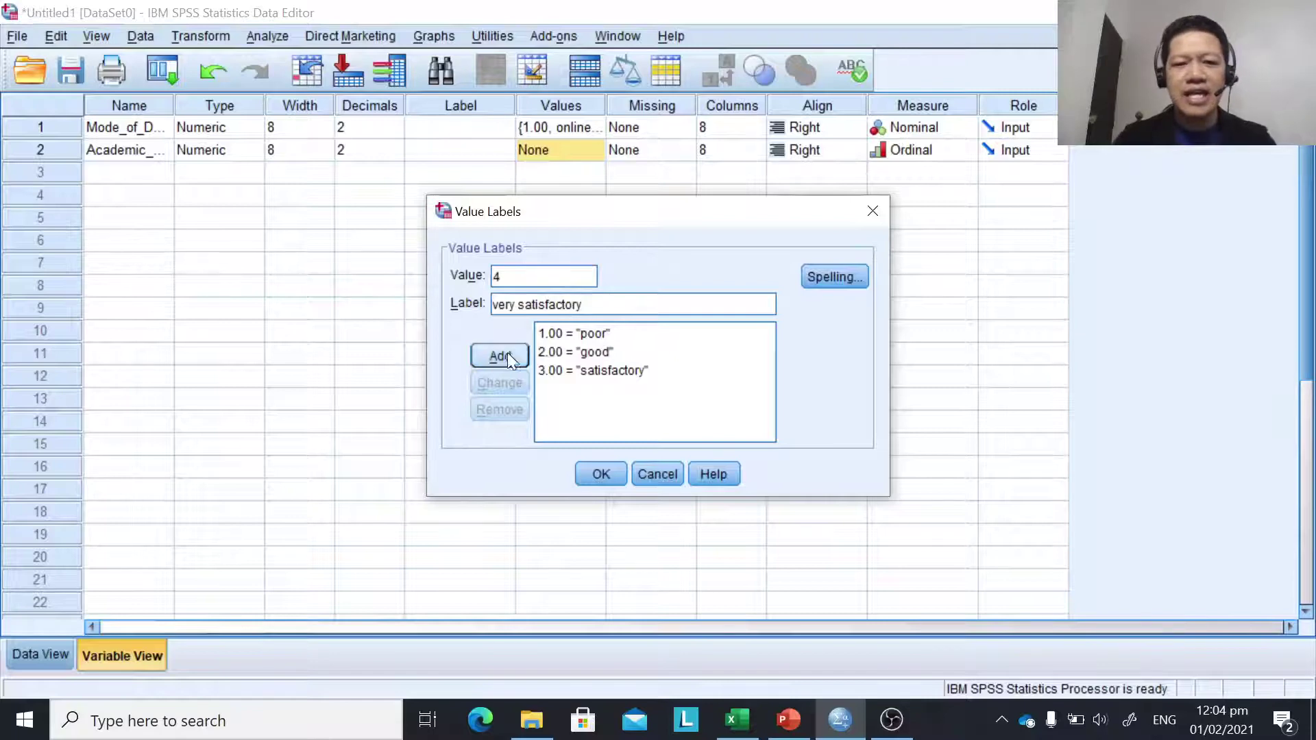
left_click(507, 353)
type("5")
key("Tab")
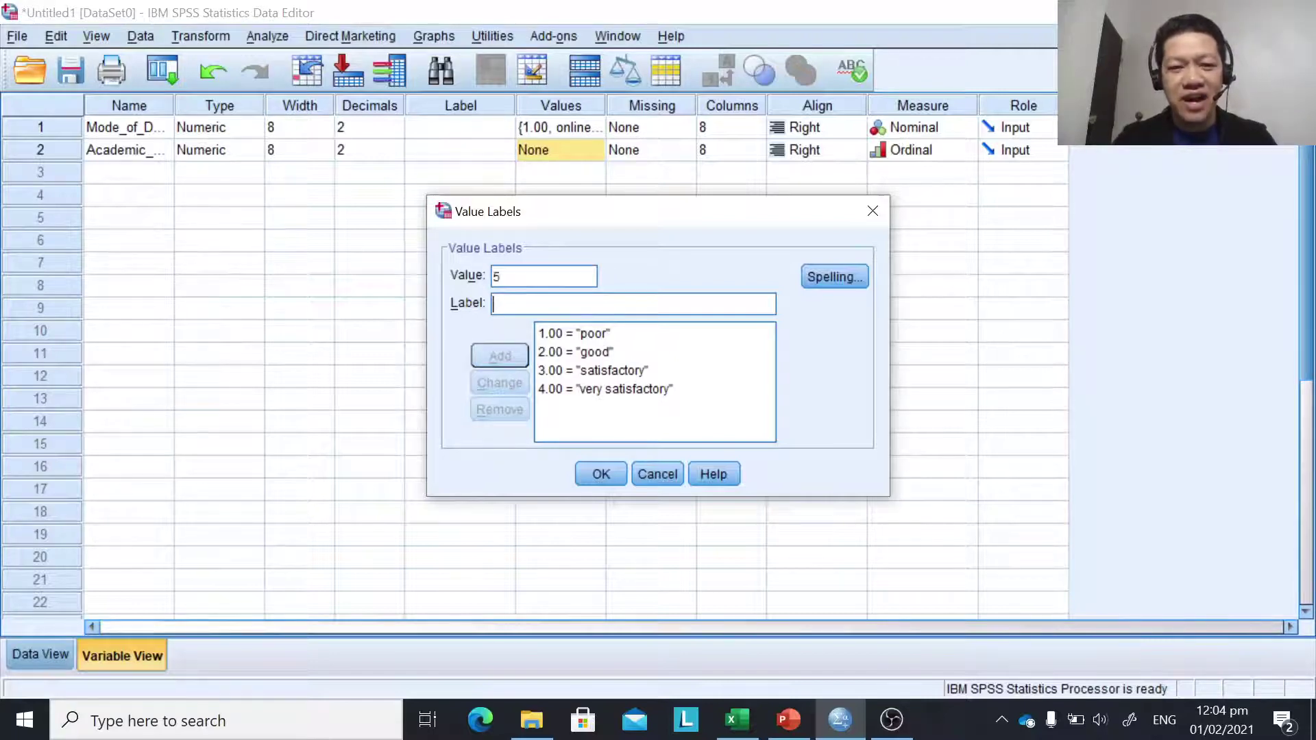
type("excellent")
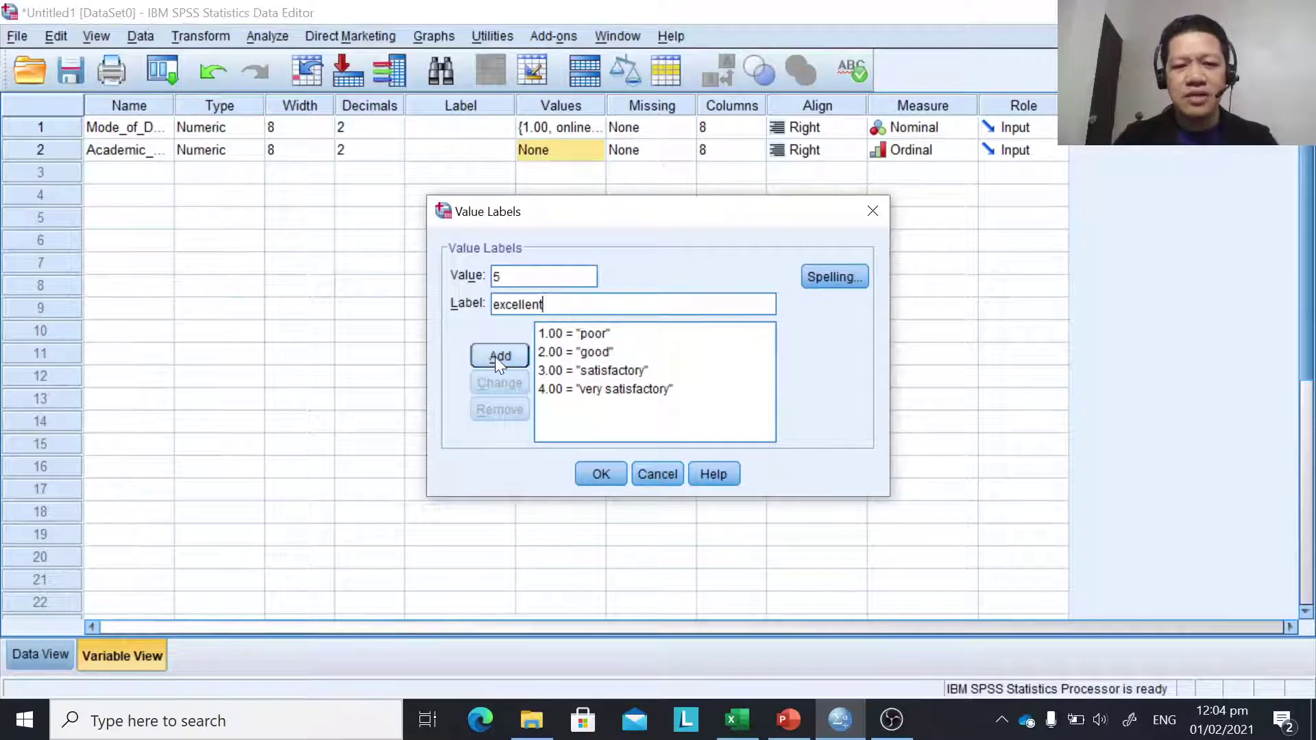
left_click(500, 355)
left_click(601, 474)
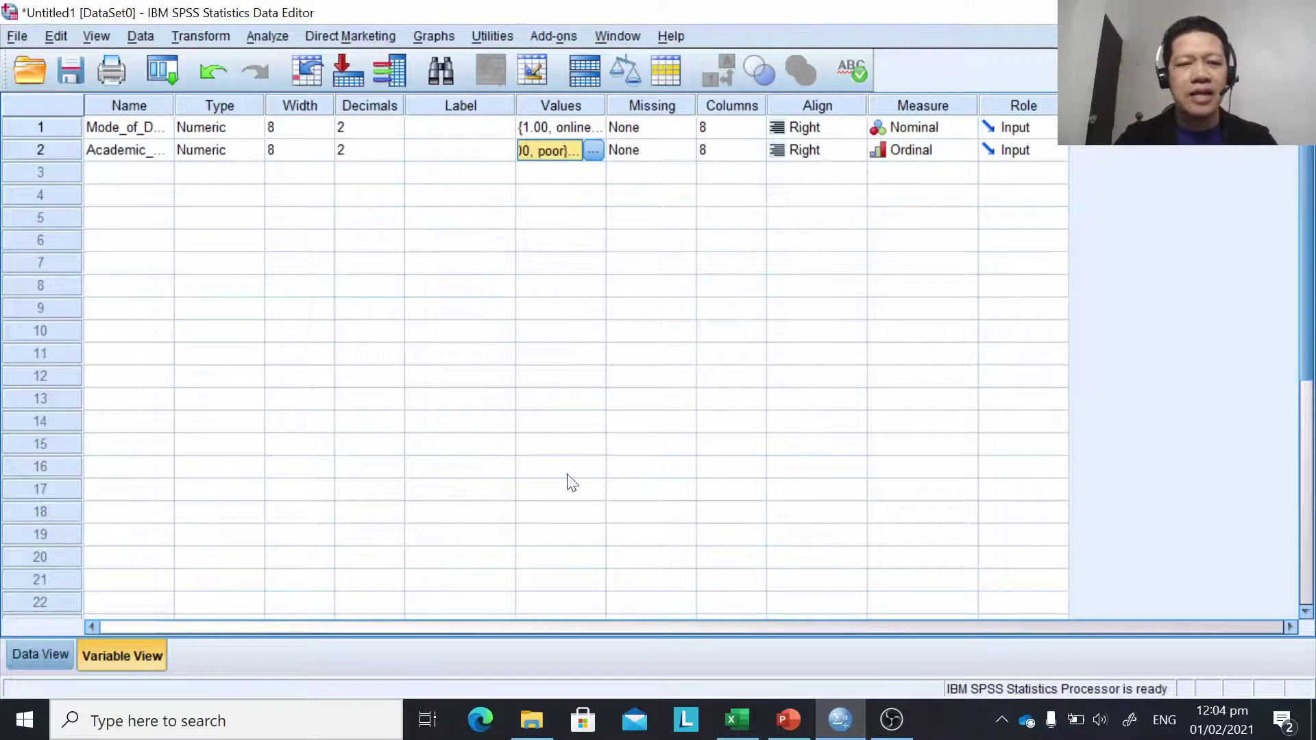
Step: Return to Data View and open Analyze > Descriptive Statistics > Crosstabs
left_click(47, 658)
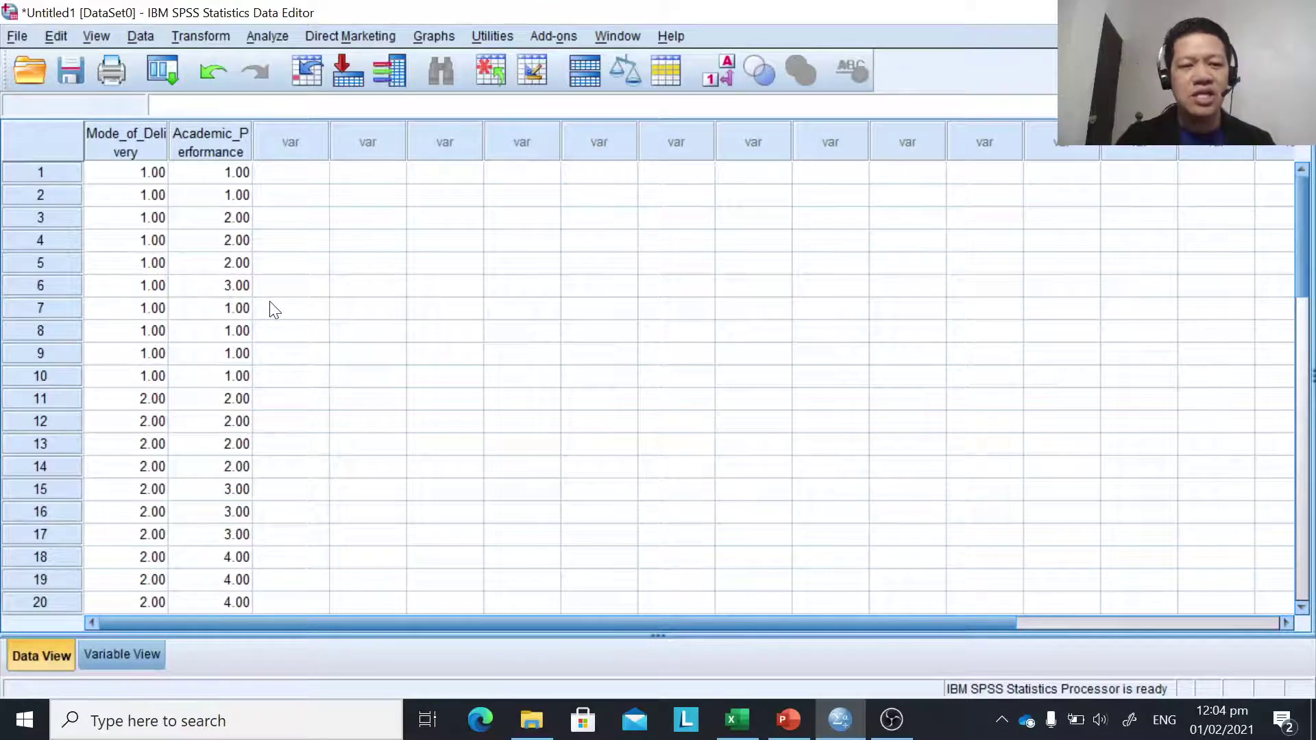
left_click(267, 35)
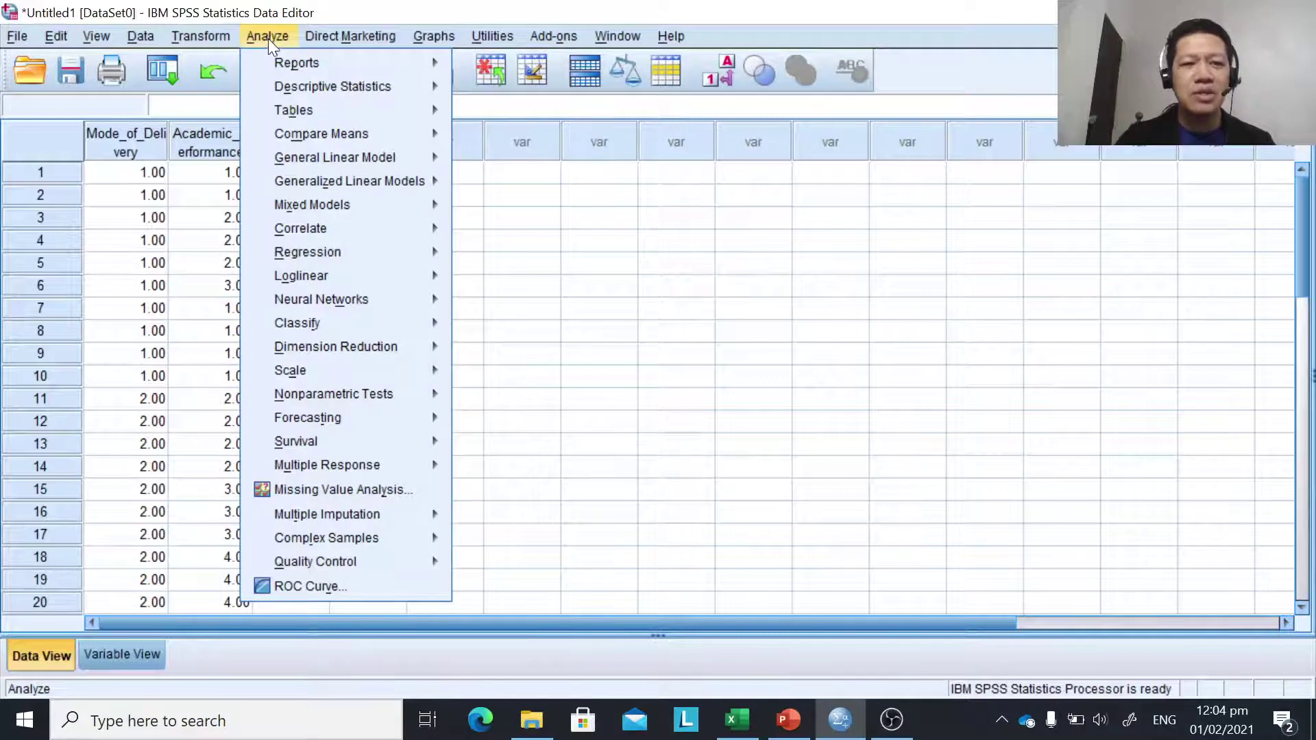
mouse_move(290, 84)
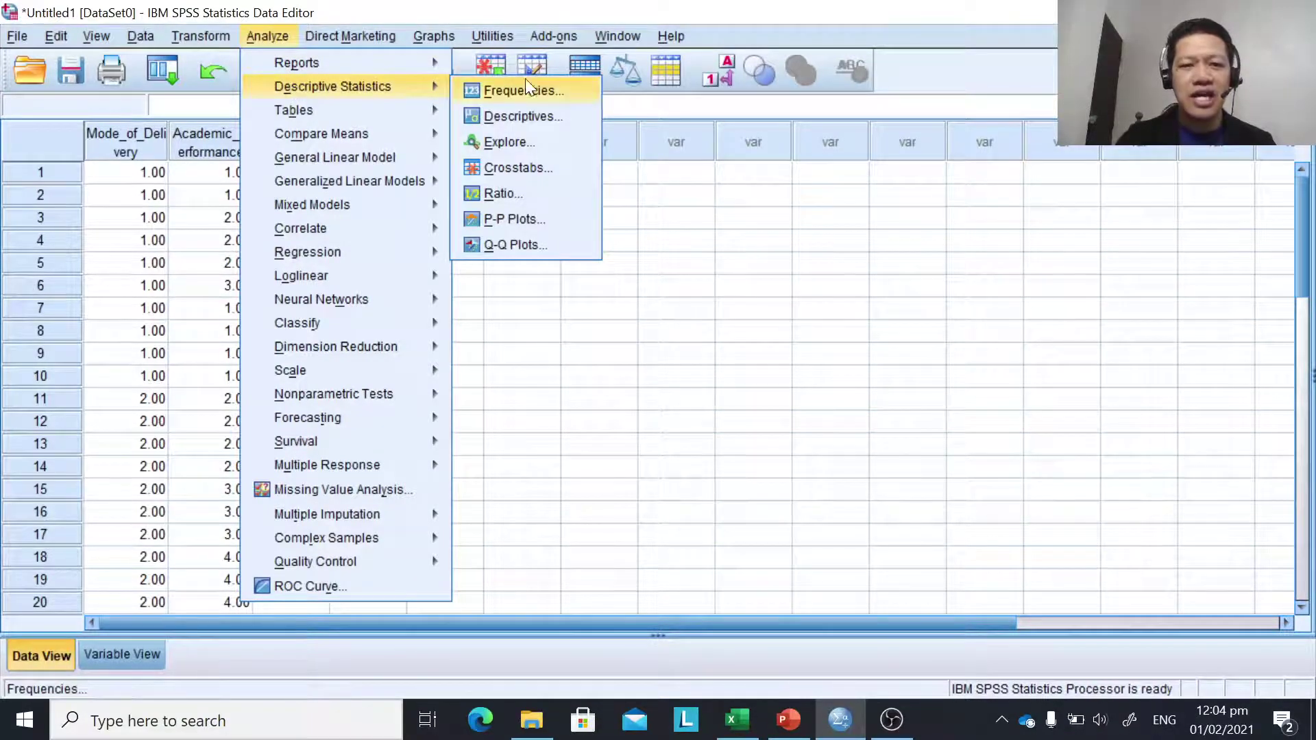
left_click(533, 166)
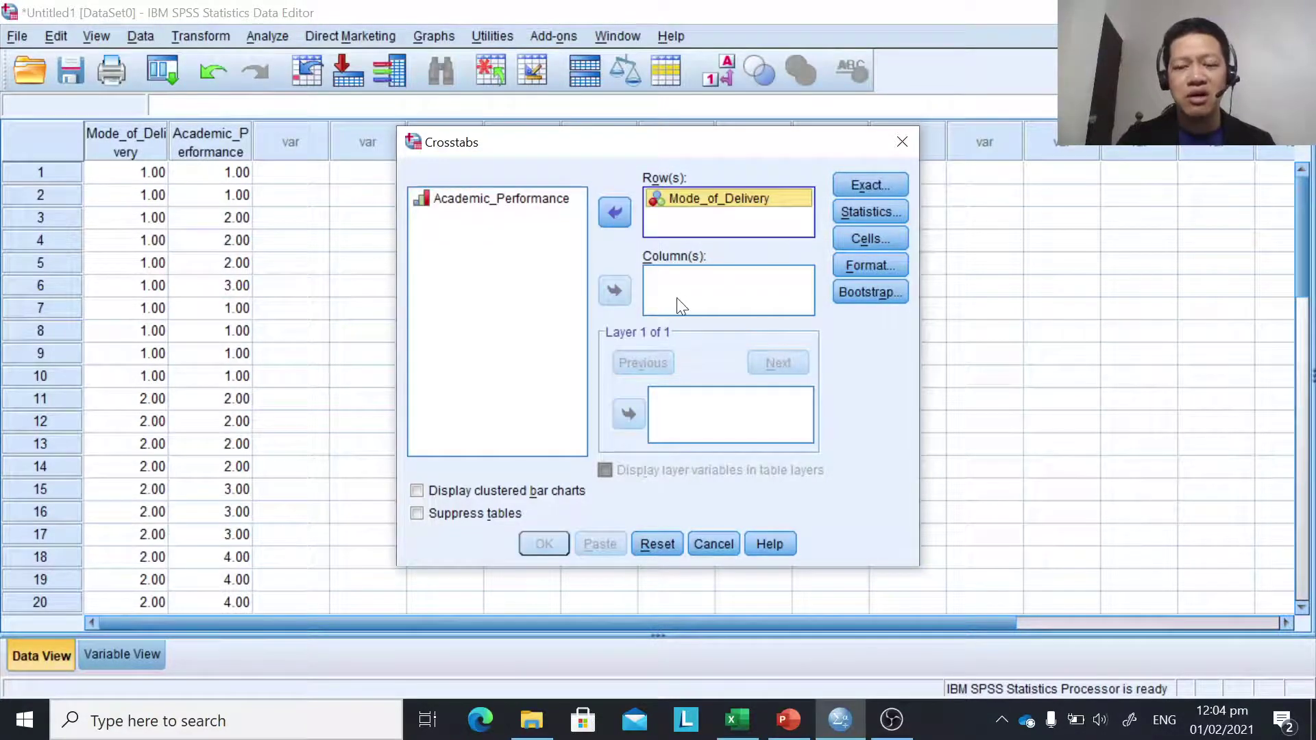
Step: Make Academic_Performance the column variable and request Chi-square statistics
left_click(488, 203)
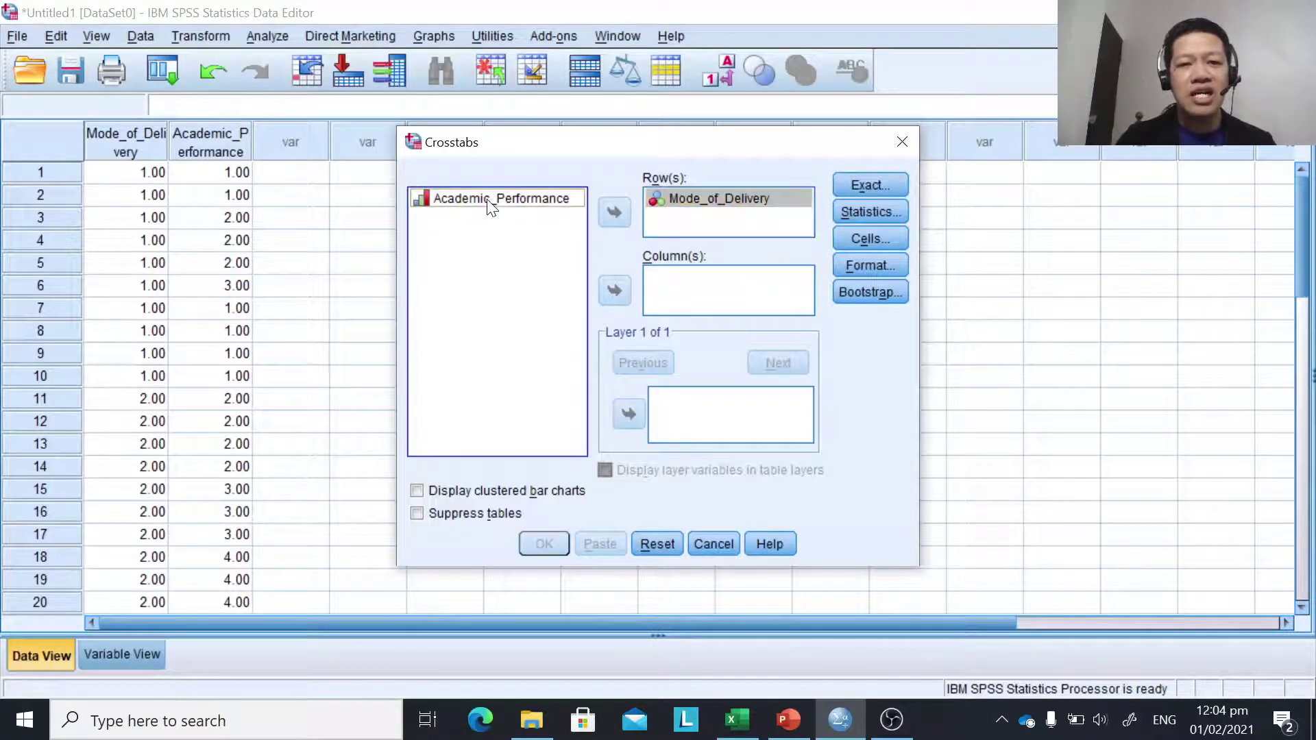
left_click(617, 293)
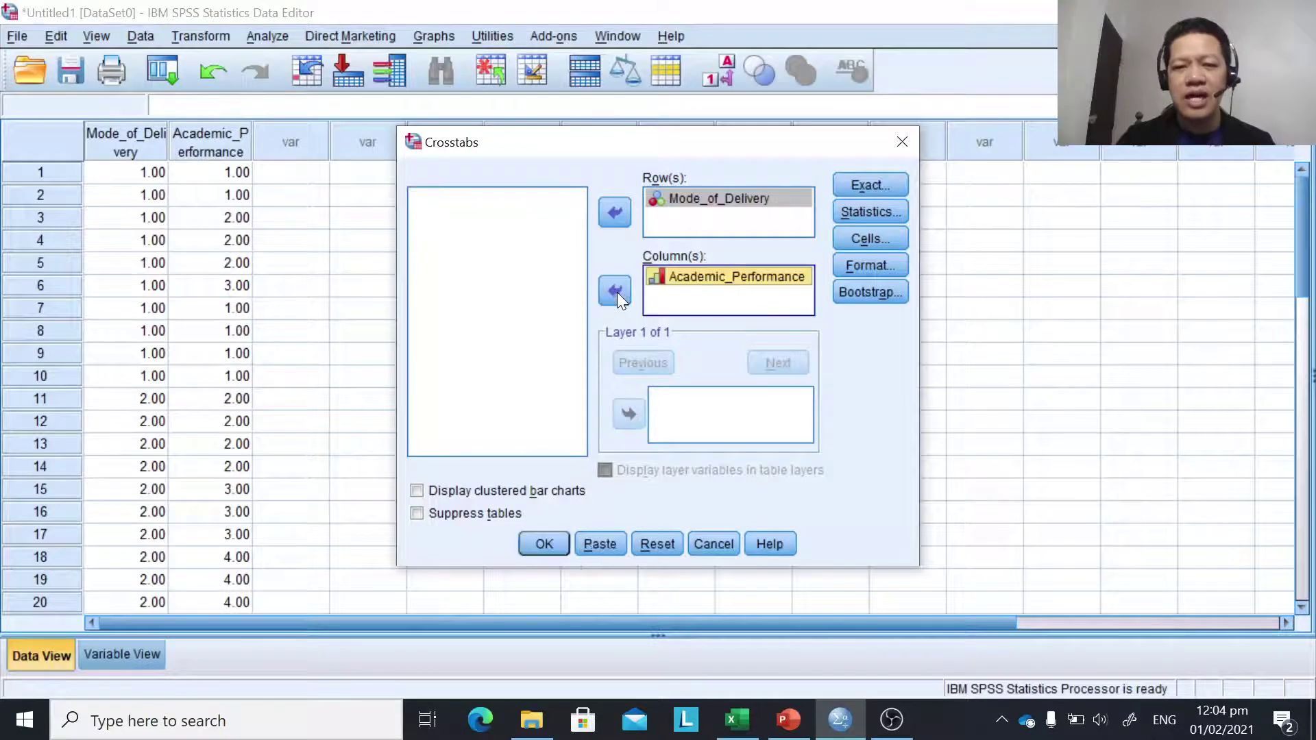
left_click(881, 213)
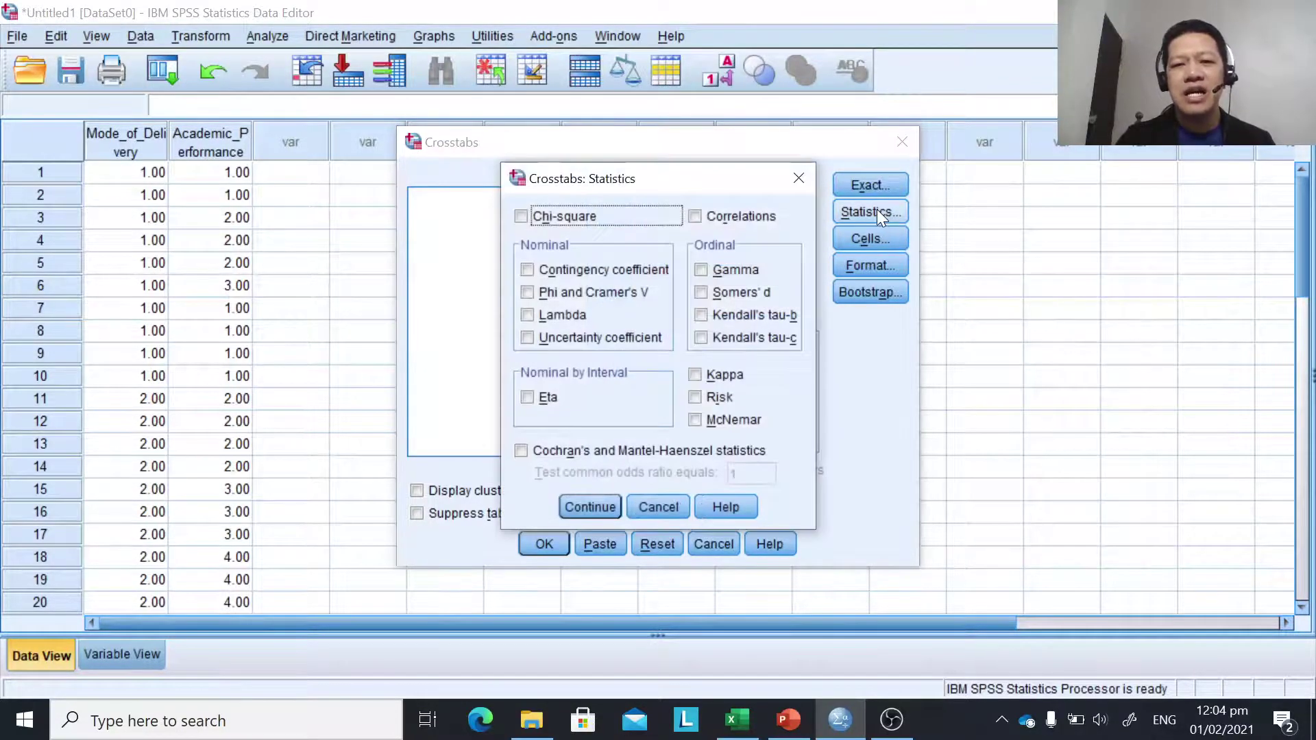
left_click(522, 216)
left_click(578, 510)
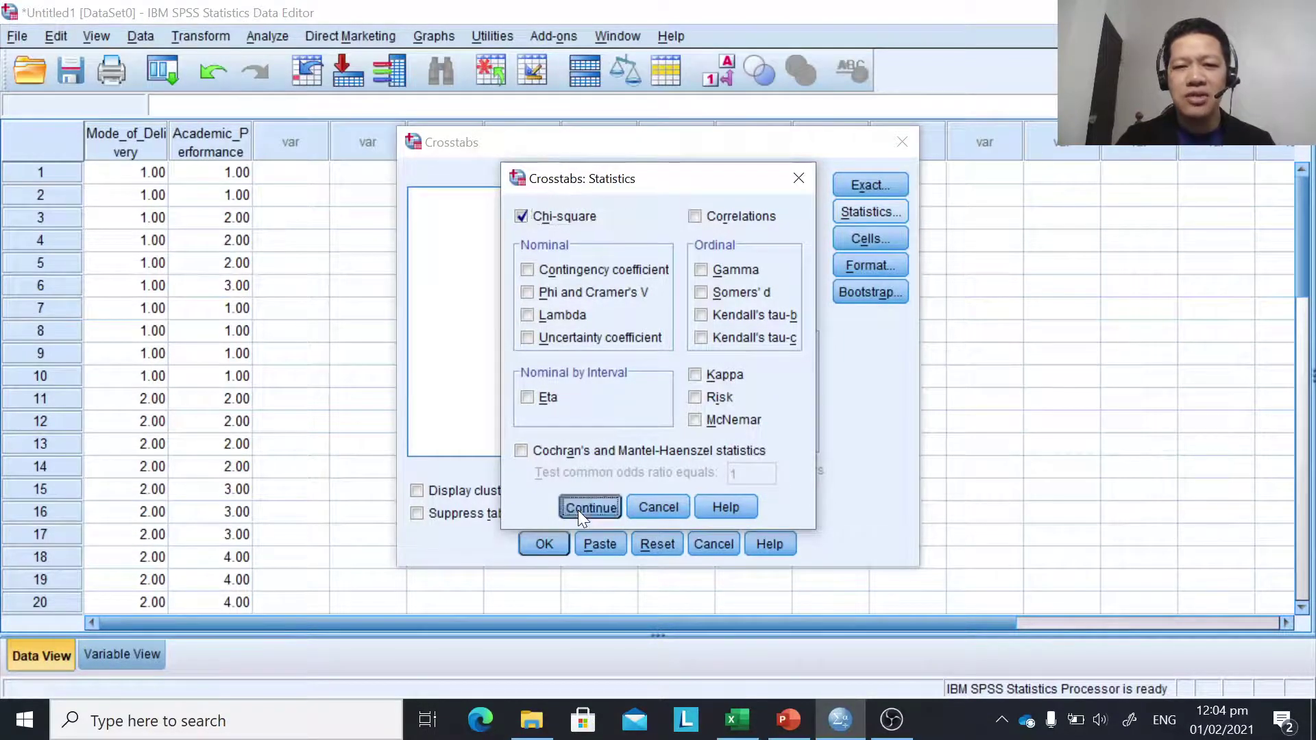
Step: Show Total percentages in the cells and run the crosstabulation
left_click(857, 239)
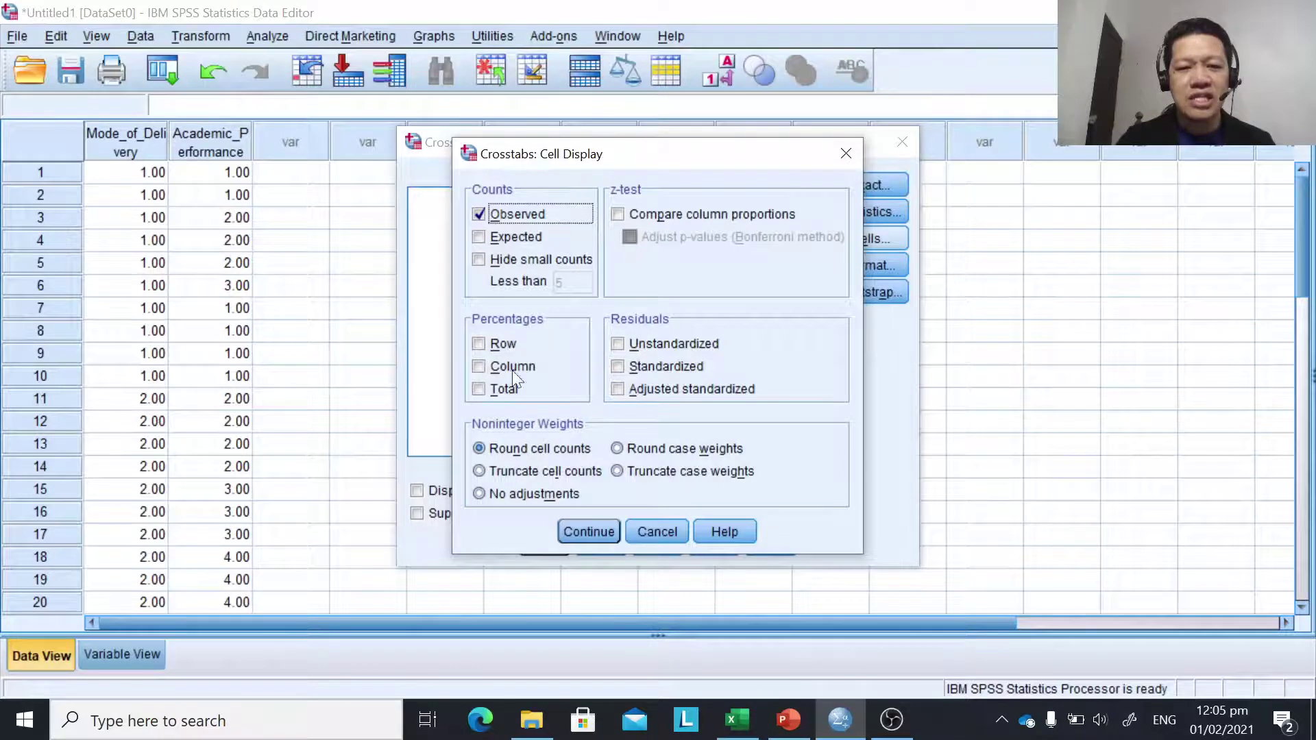
left_click(479, 390)
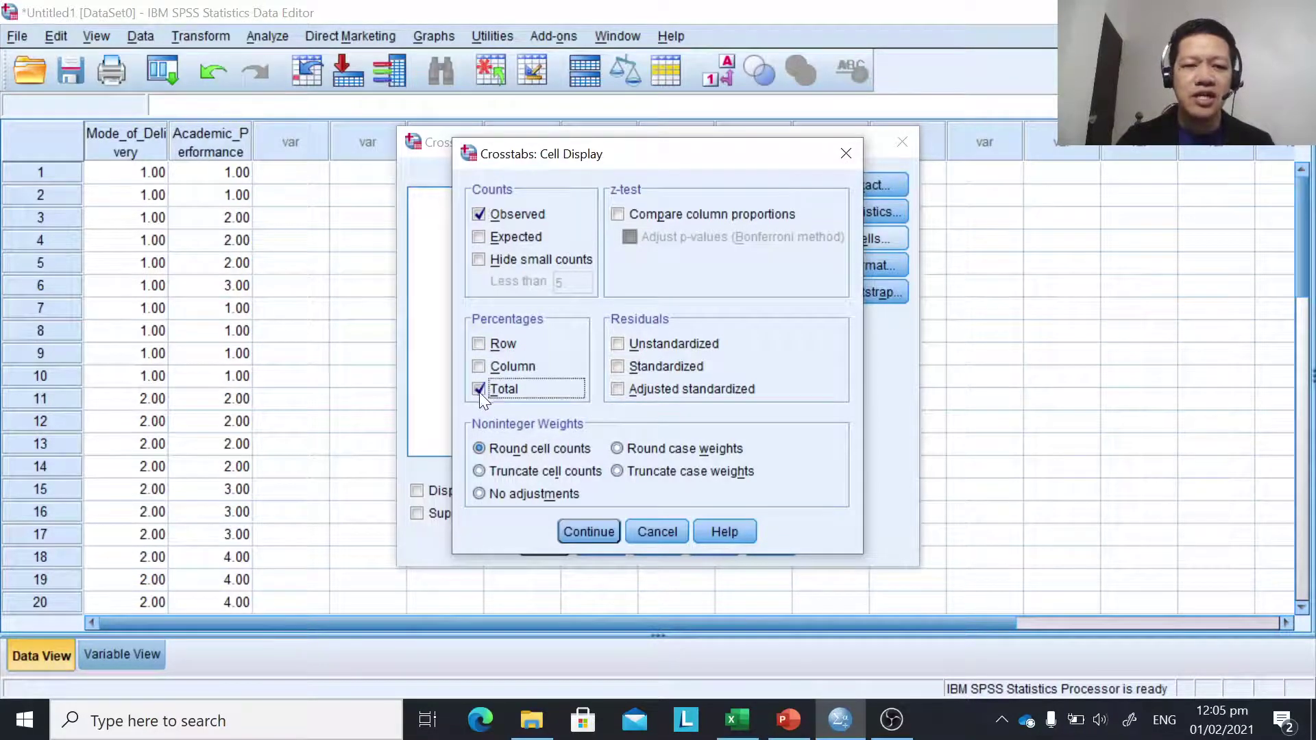
left_click(576, 533)
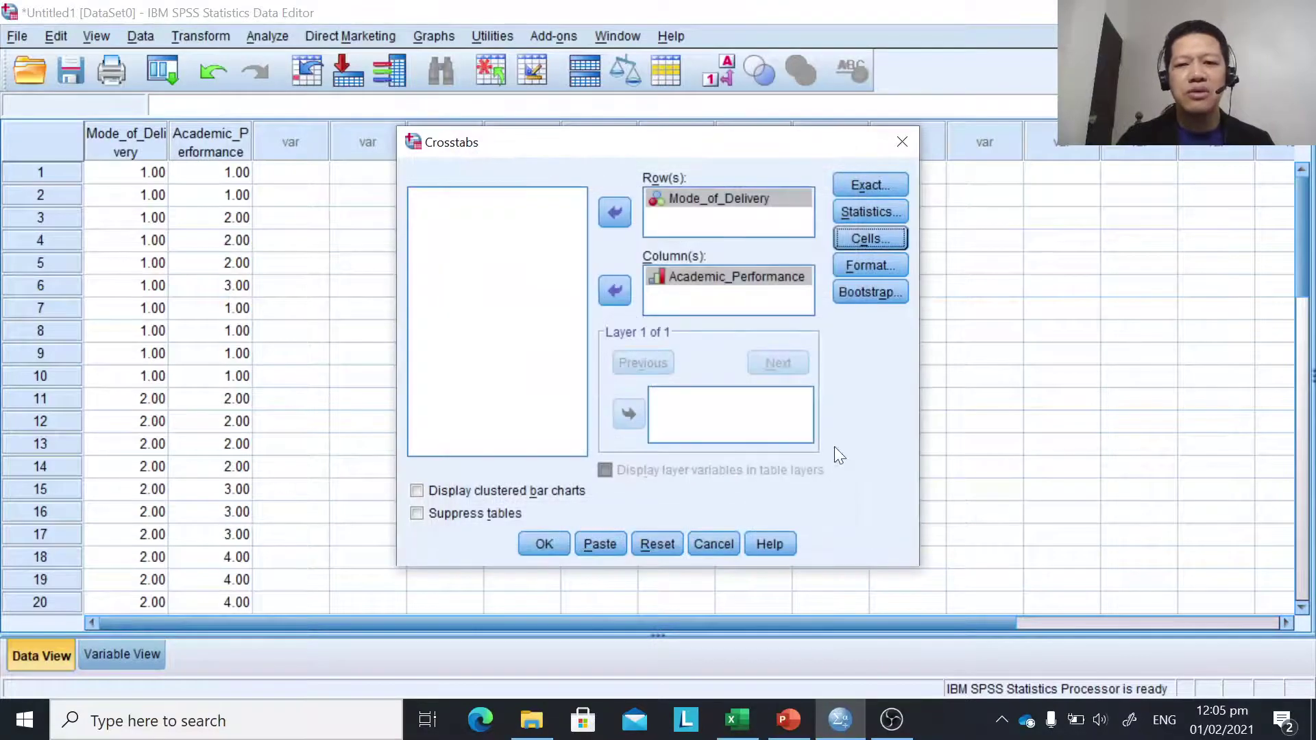
left_click(549, 546)
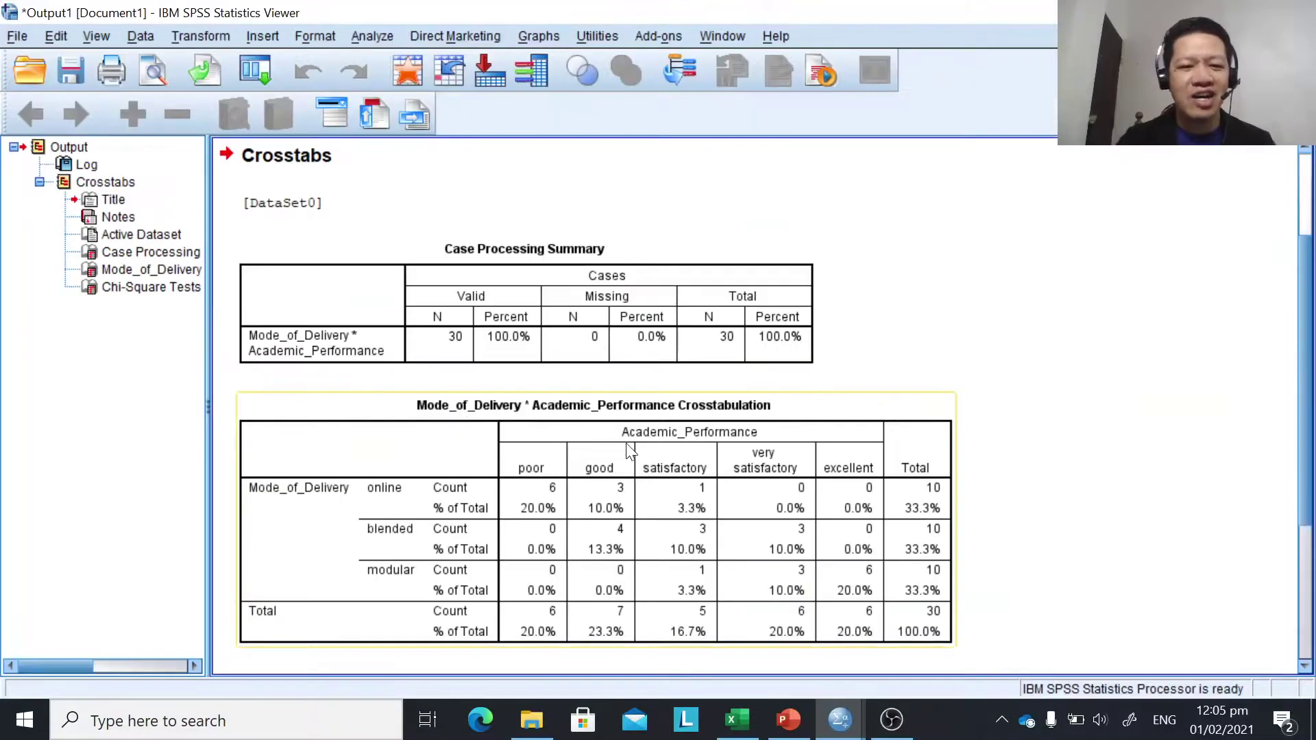